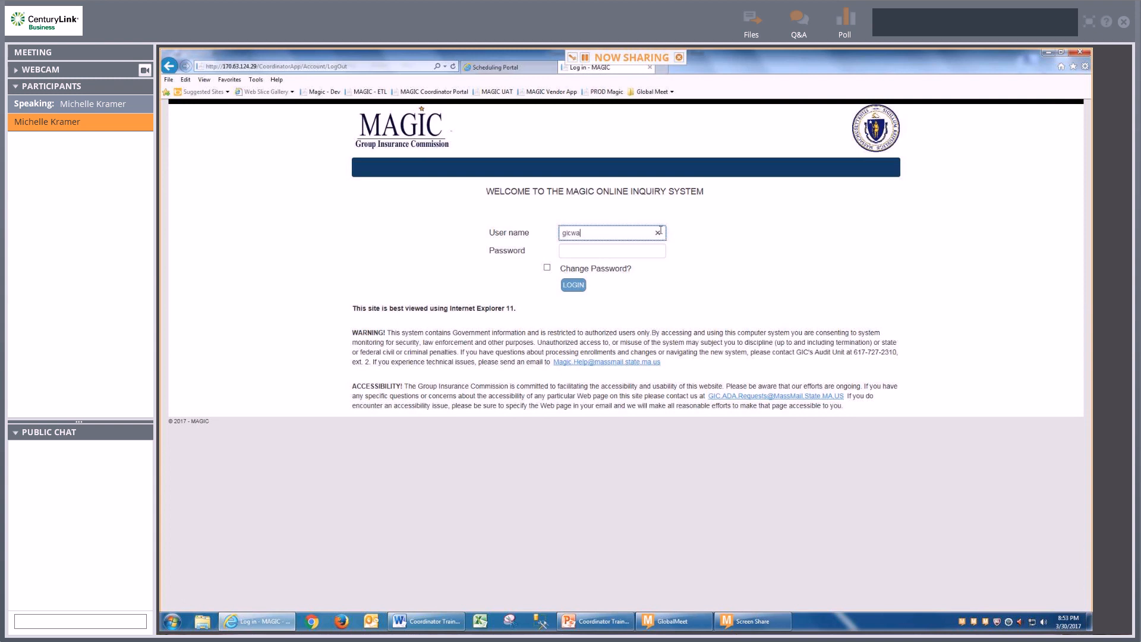
# Sign in with the coordinator password, re-entering it after the Invalid User Information error
pyautogui.press('Tab')
pyautogui.write('••••••••')
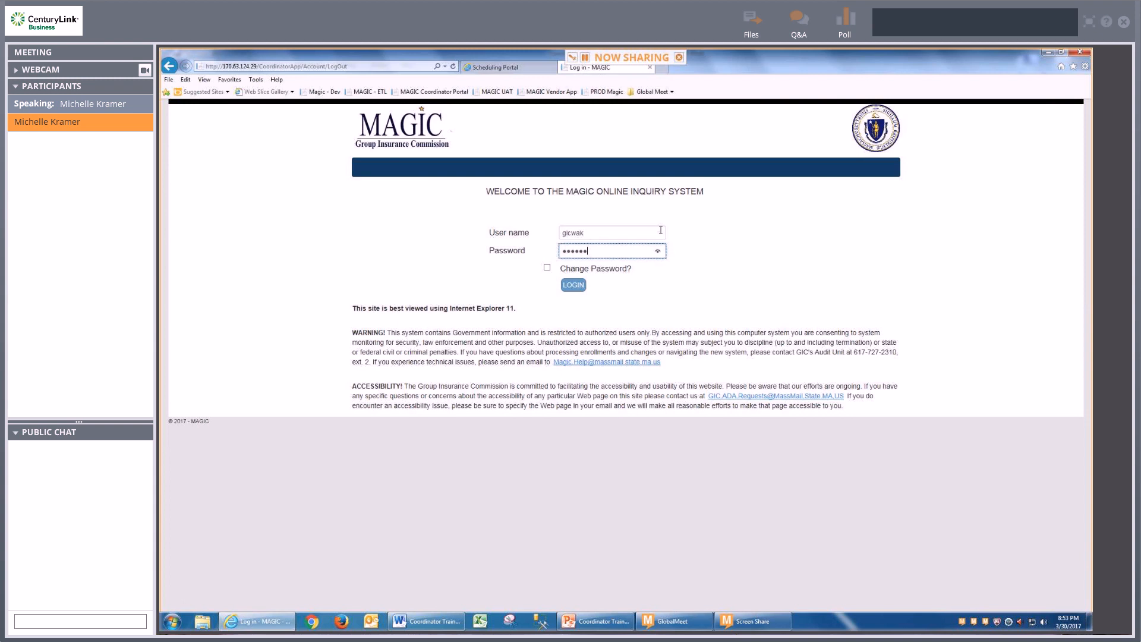
pyautogui.press('Return')
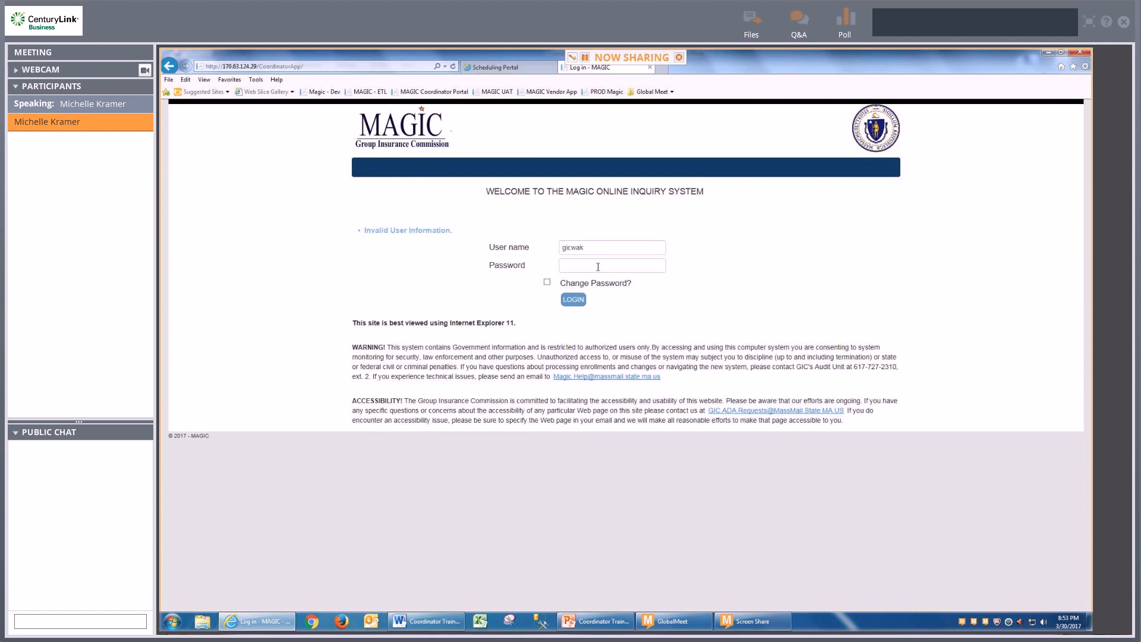
pyautogui.click(602, 265)
pyautogui.write('••••••••')
pyautogui.click(575, 302)
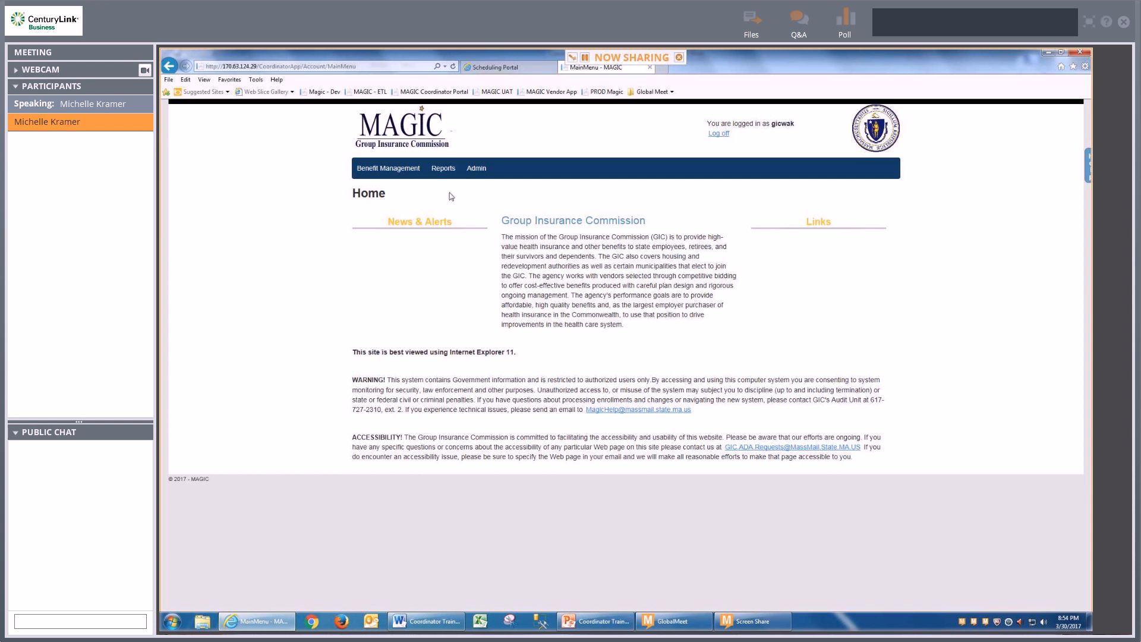
# Run a Benefit Management Insured Name Search using the insured's last and first name
pyautogui.click(389, 171)
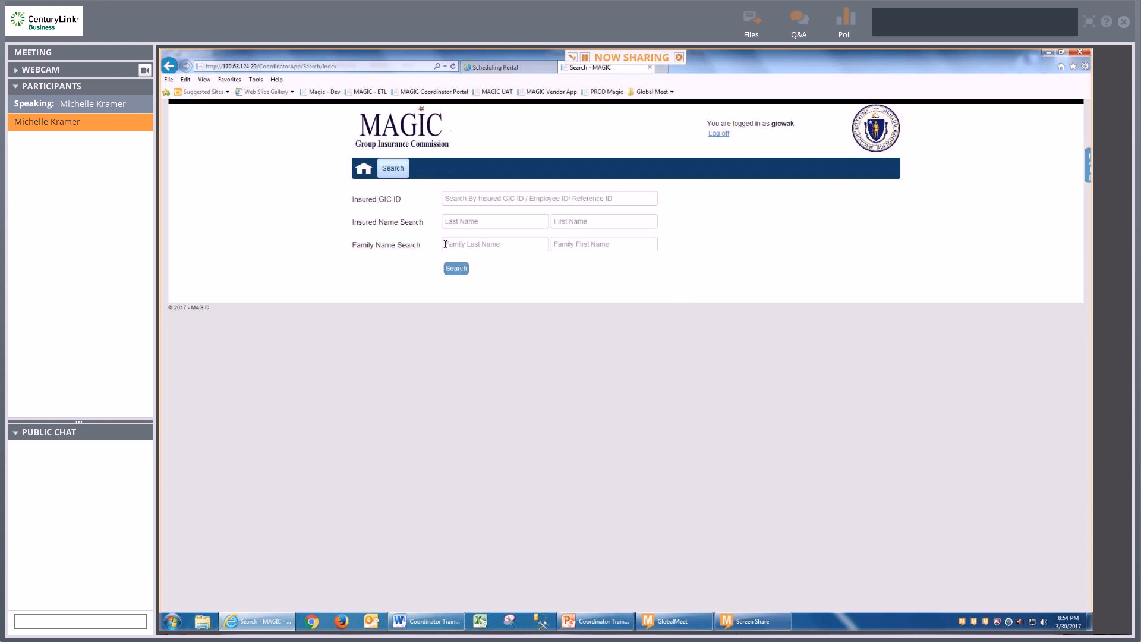
pyautogui.click(453, 219)
pyautogui.write('calabra')
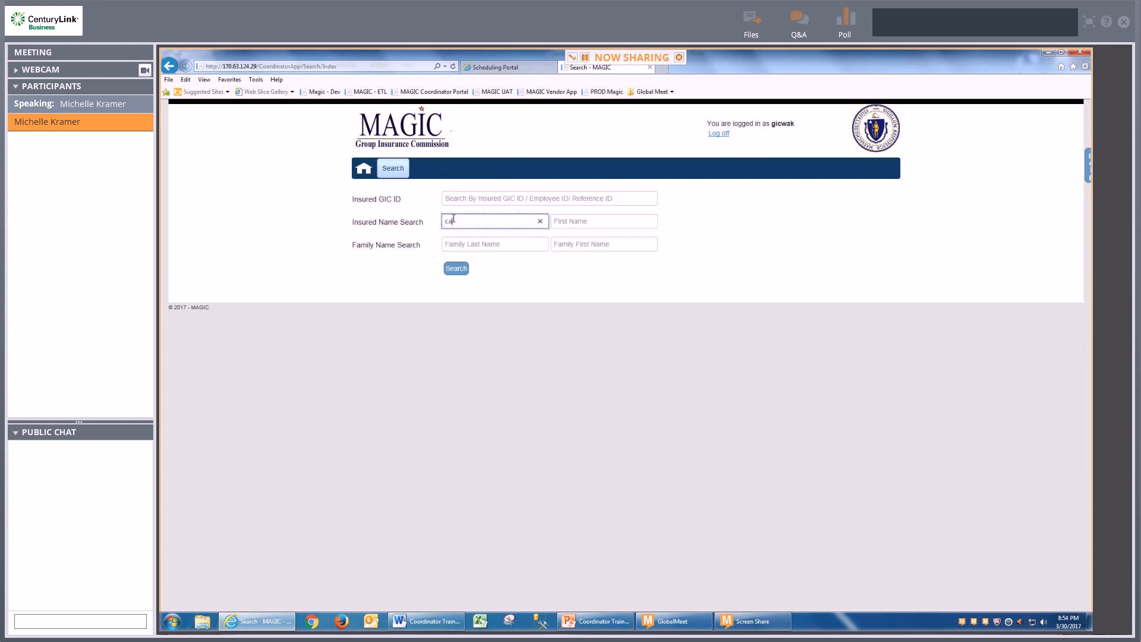
pyautogui.press('Tab')
pyautogui.write('abra')
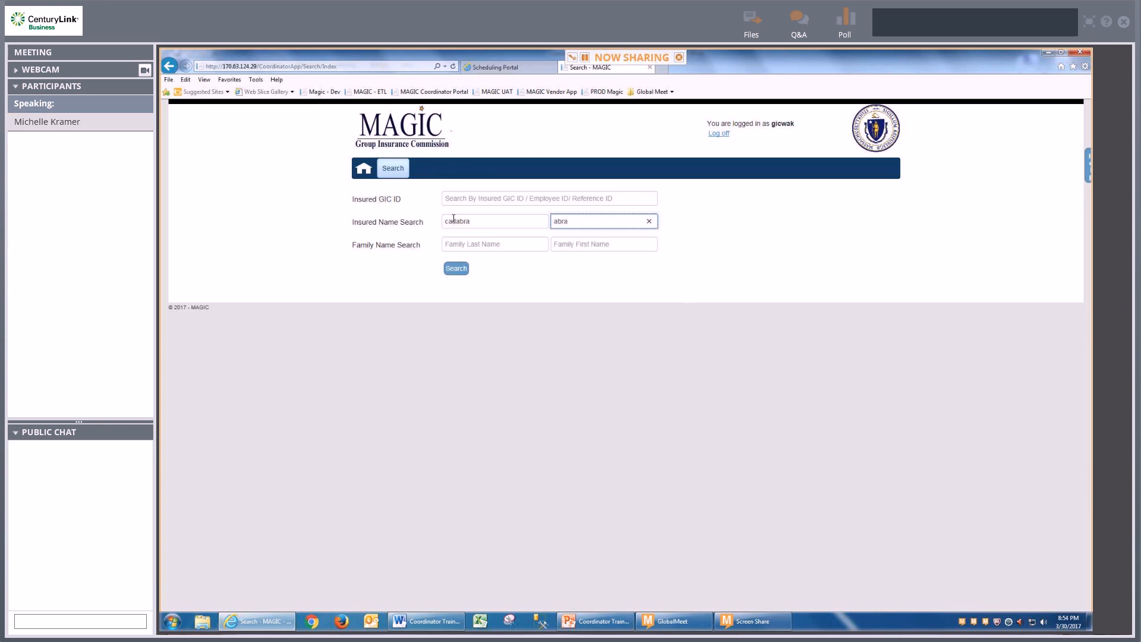
pyautogui.press('Return')
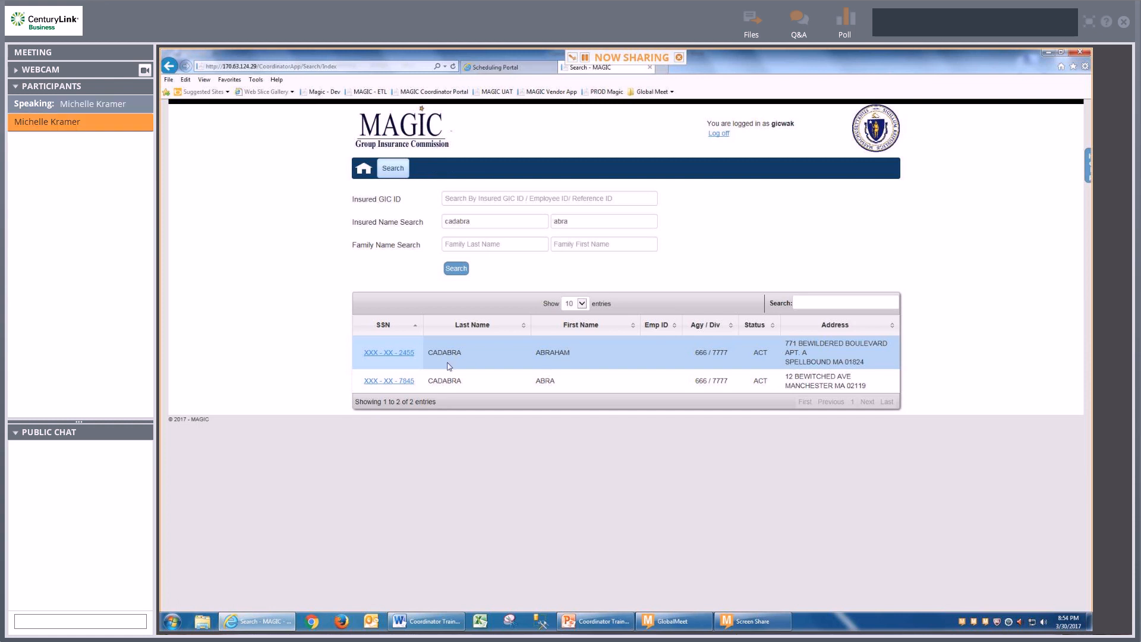
# Try filtering the two results by address words, clear the filter, and open the first insured's record
pyautogui.click(798, 302)
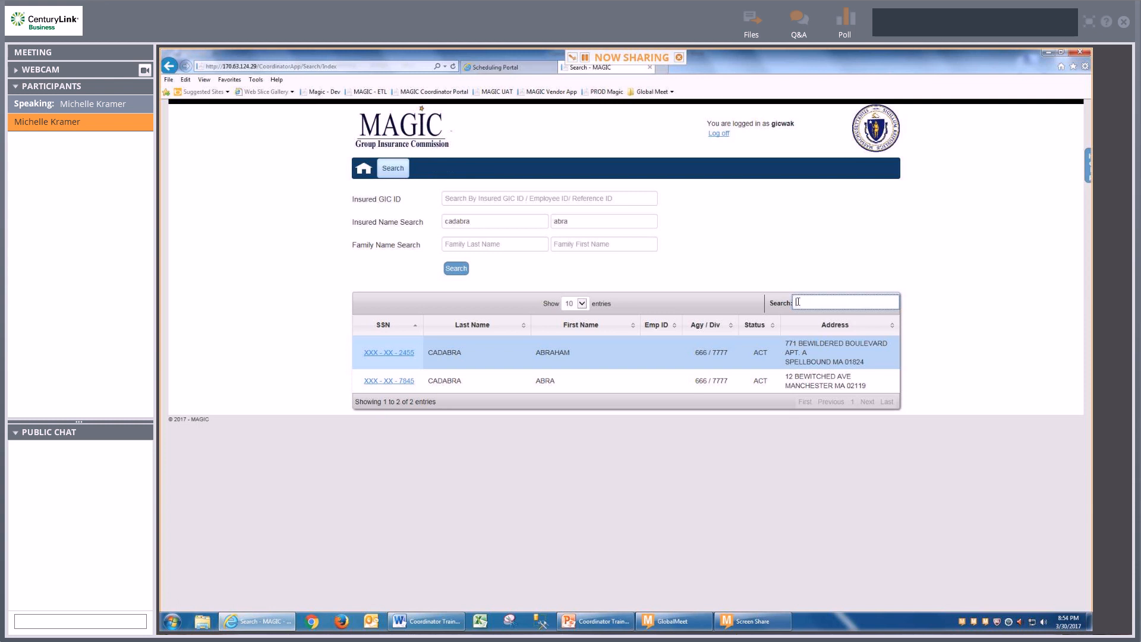
pyautogui.write('bewit')
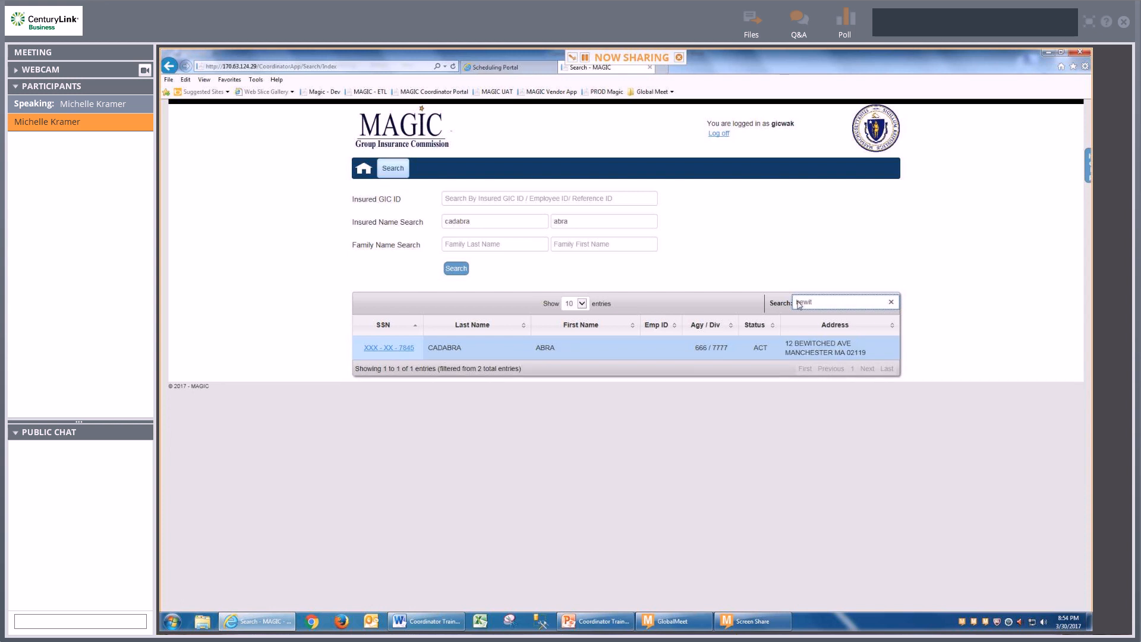
pyautogui.press('BackSpace')
pyautogui.press('BackSpace')
pyautogui.press('BackSpace')
pyautogui.press('BackSpace')
pyautogui.press('BackSpace')
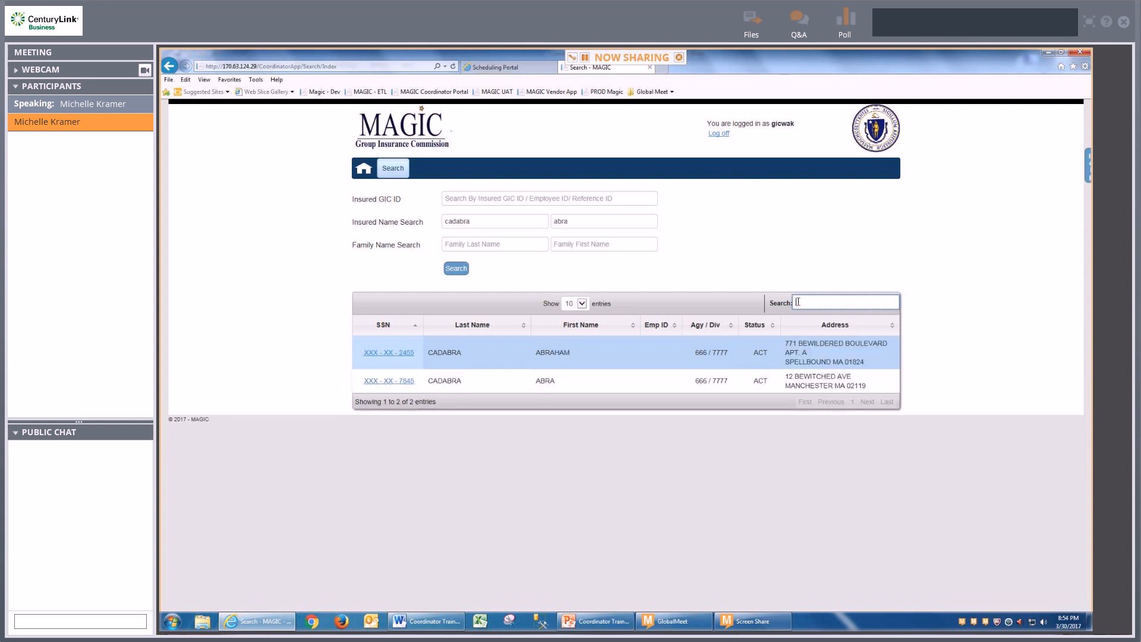
pyautogui.write('man')
pyautogui.press('BackSpace')
pyautogui.press('BackSpace')
pyautogui.press('BackSpace')
pyautogui.click(382, 385)
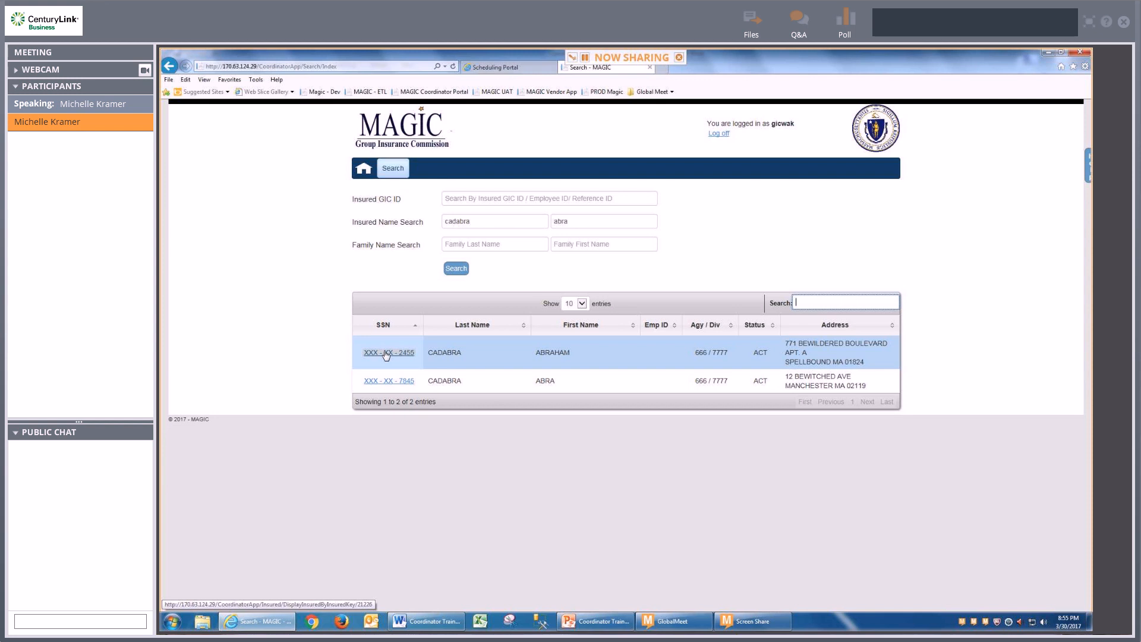
pyautogui.click(385, 352)
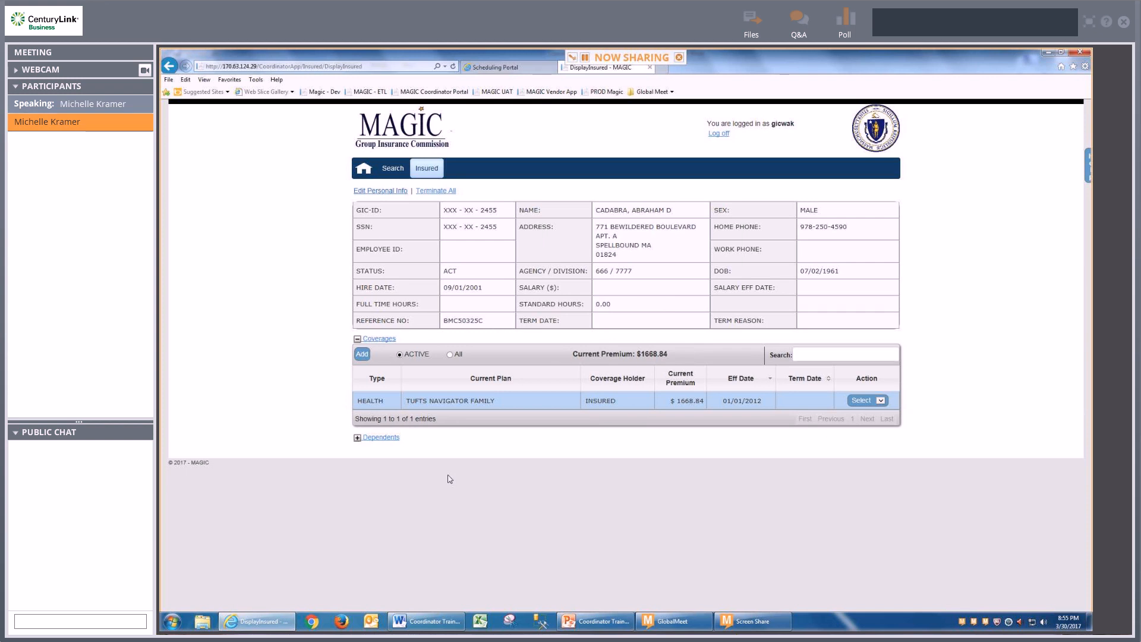
# Expand the Dependents list and check the health coverage's Action Select choices without picking one
pyautogui.click(358, 439)
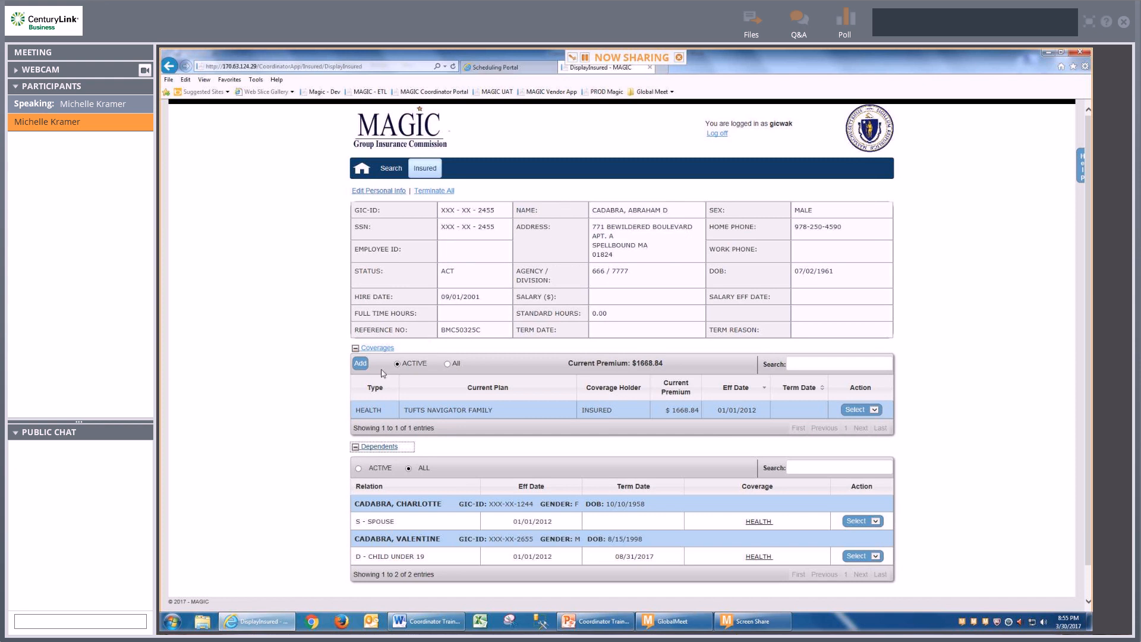
pyautogui.click(874, 411)
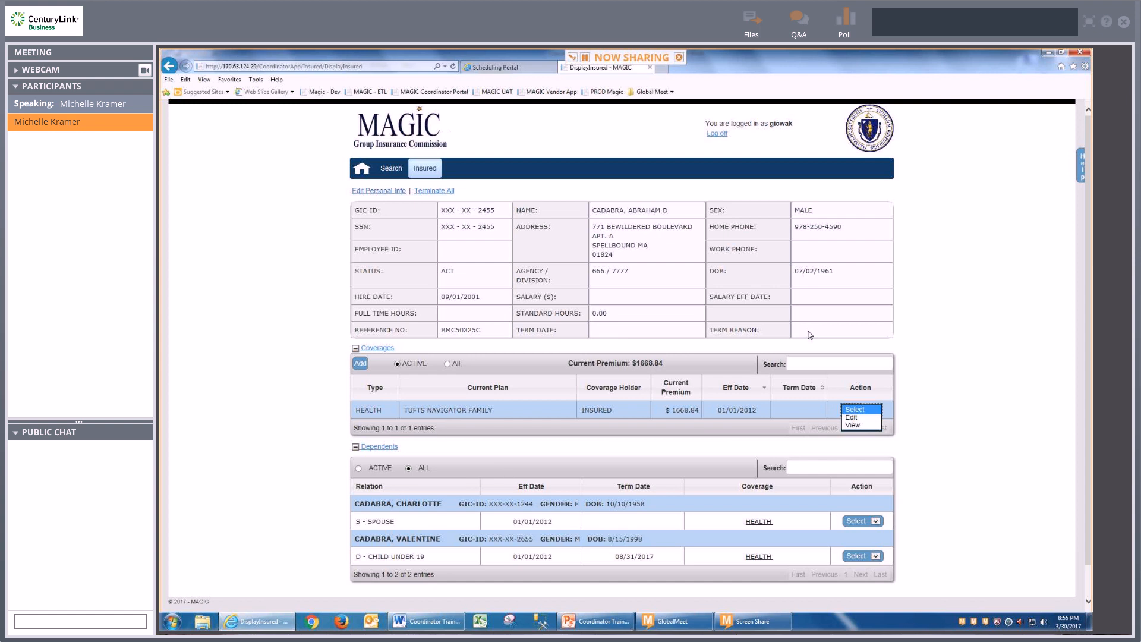
pyautogui.click(925, 349)
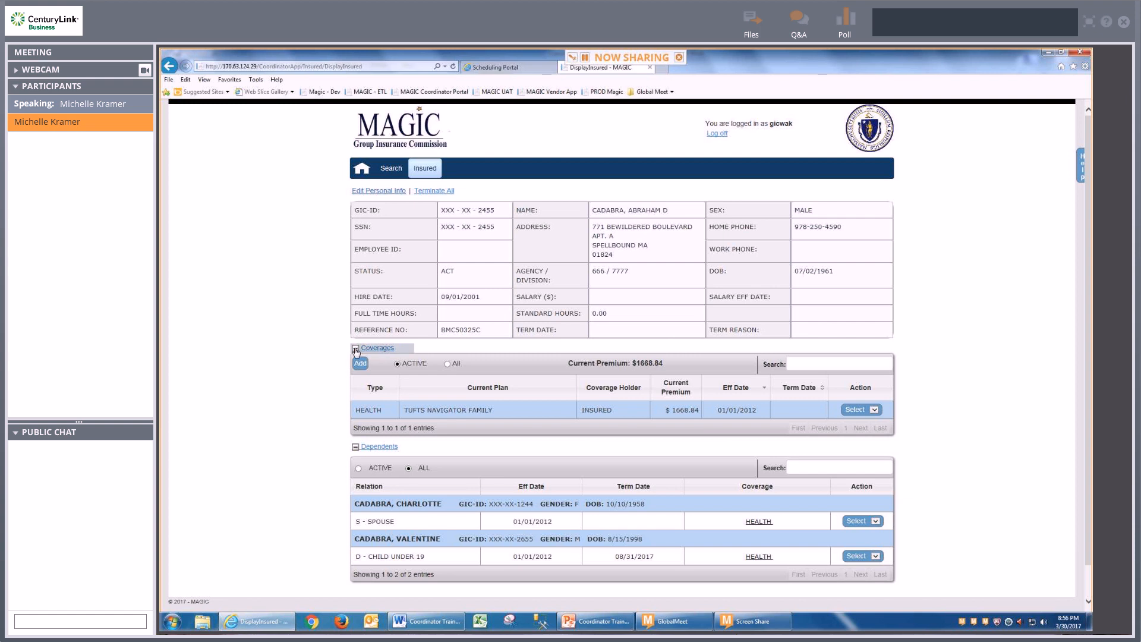
pyautogui.click(356, 448)
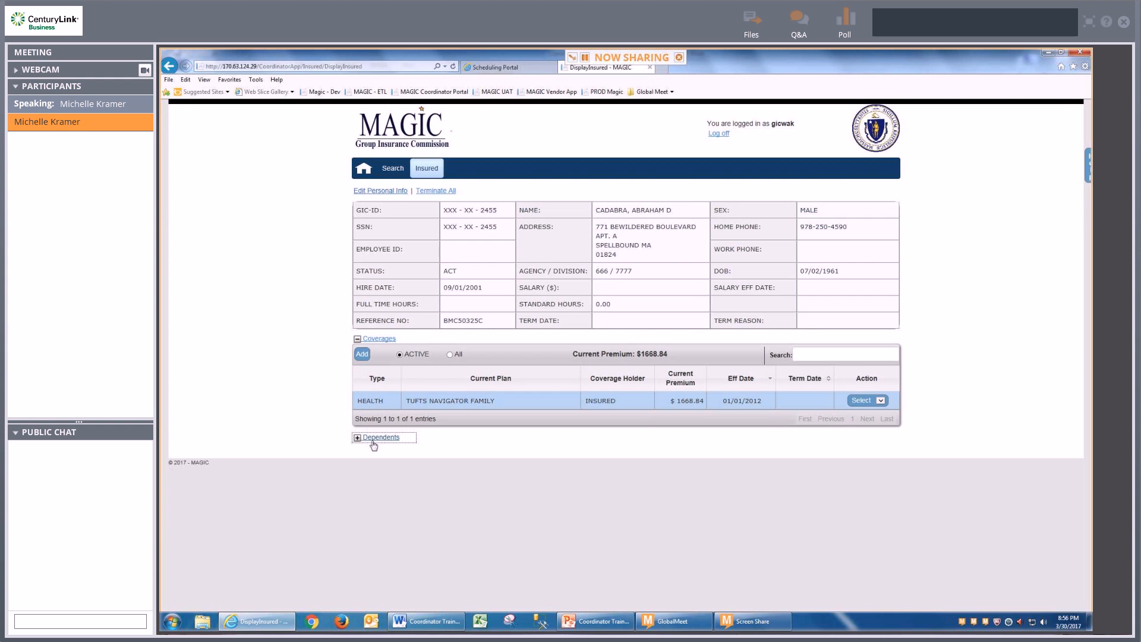
pyautogui.click(357, 339)
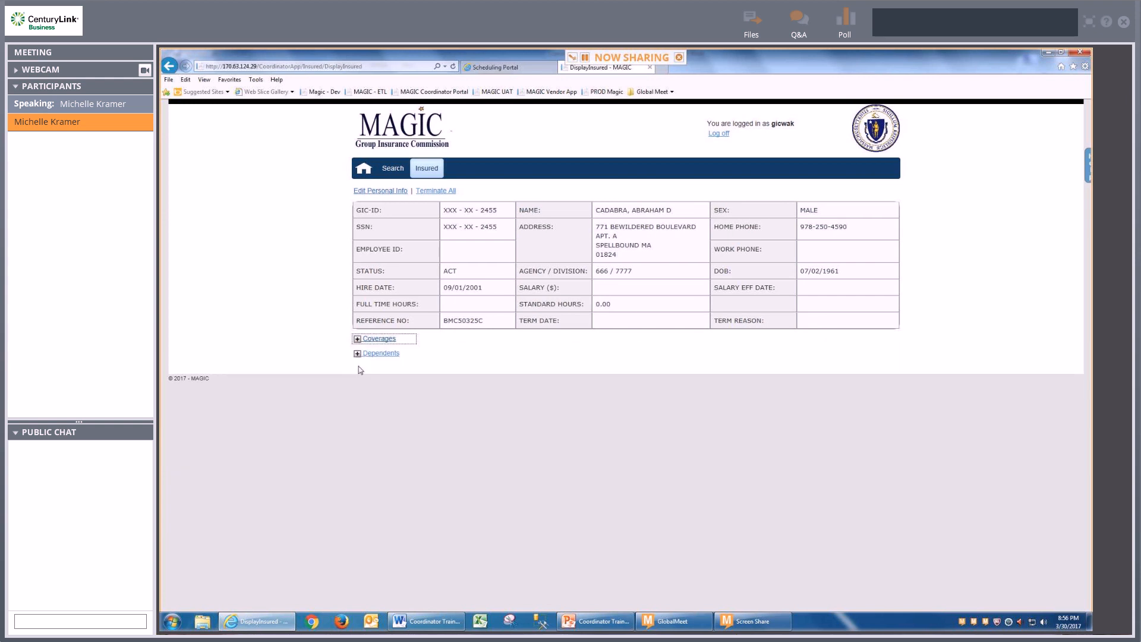
pyautogui.click(357, 355)
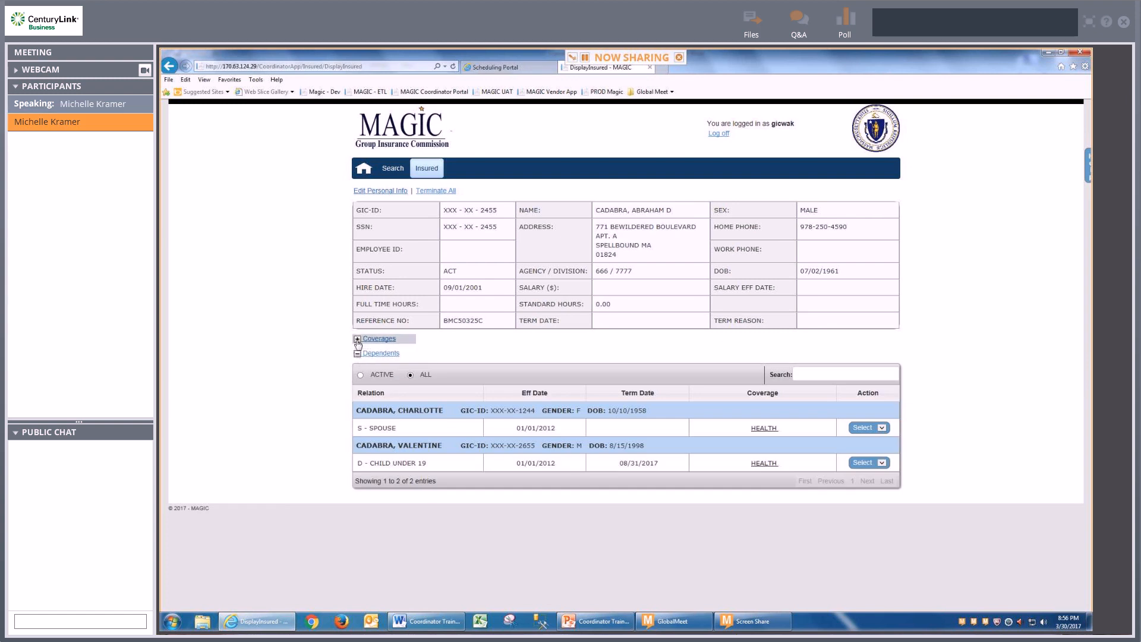
pyautogui.click(357, 339)
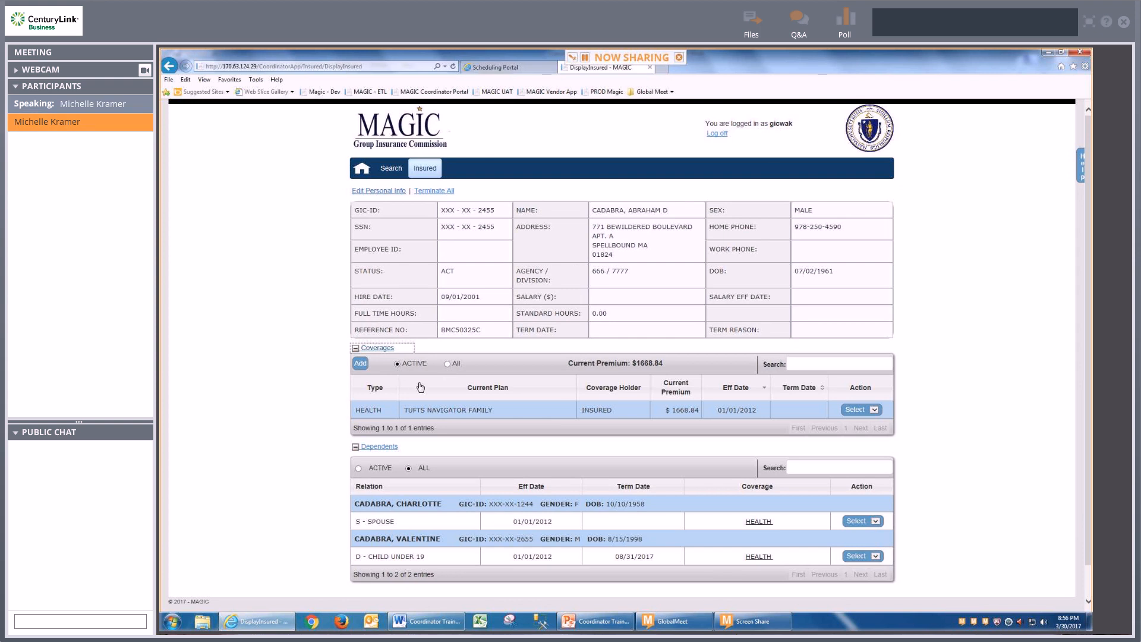
pyautogui.click(359, 470)
# Show all dependents again and review the child's 08/31/2017 term date and the TUFTS NAVIGATOR FAMILY plan
pyautogui.click(408, 470)
pyautogui.moveTo(658, 560); pyautogui.dragTo(621, 560)
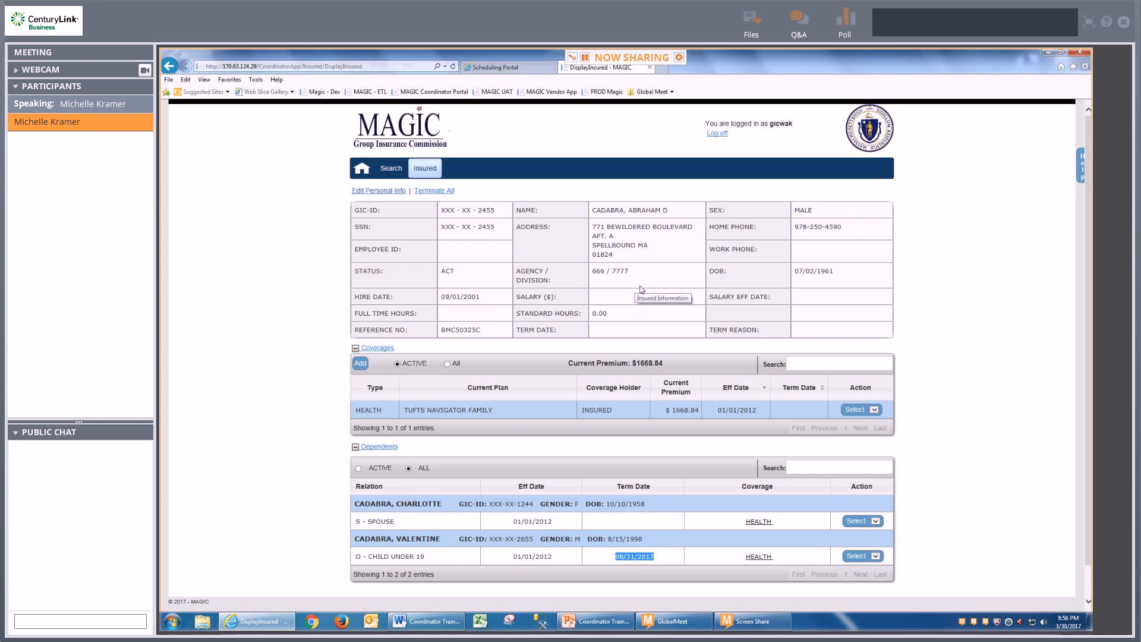
pyautogui.click(874, 411)
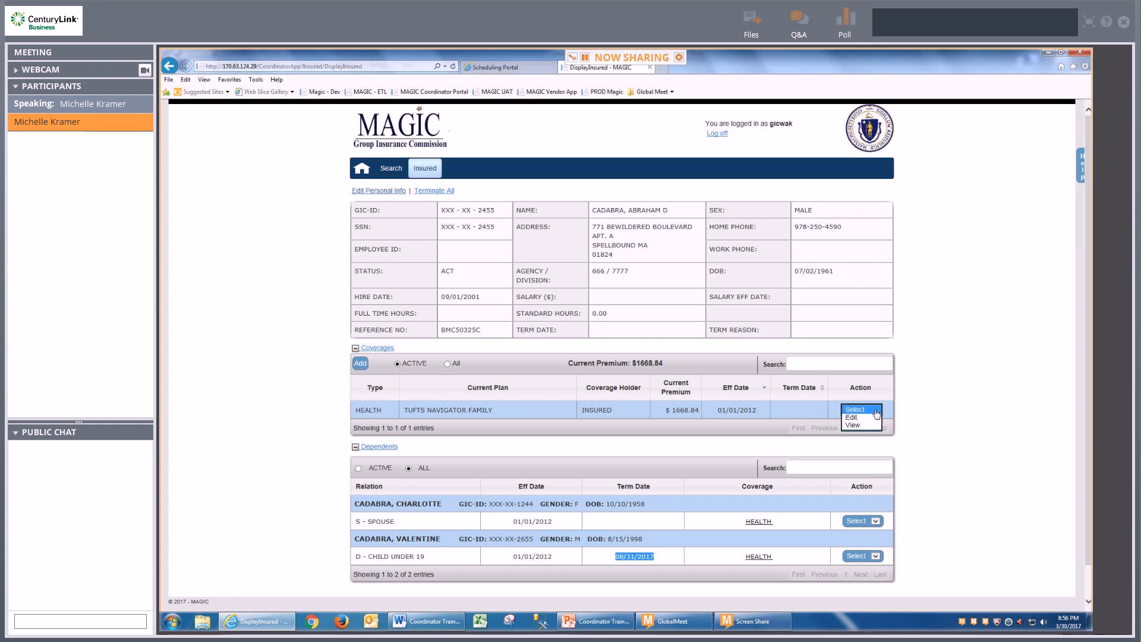
pyautogui.click(921, 422)
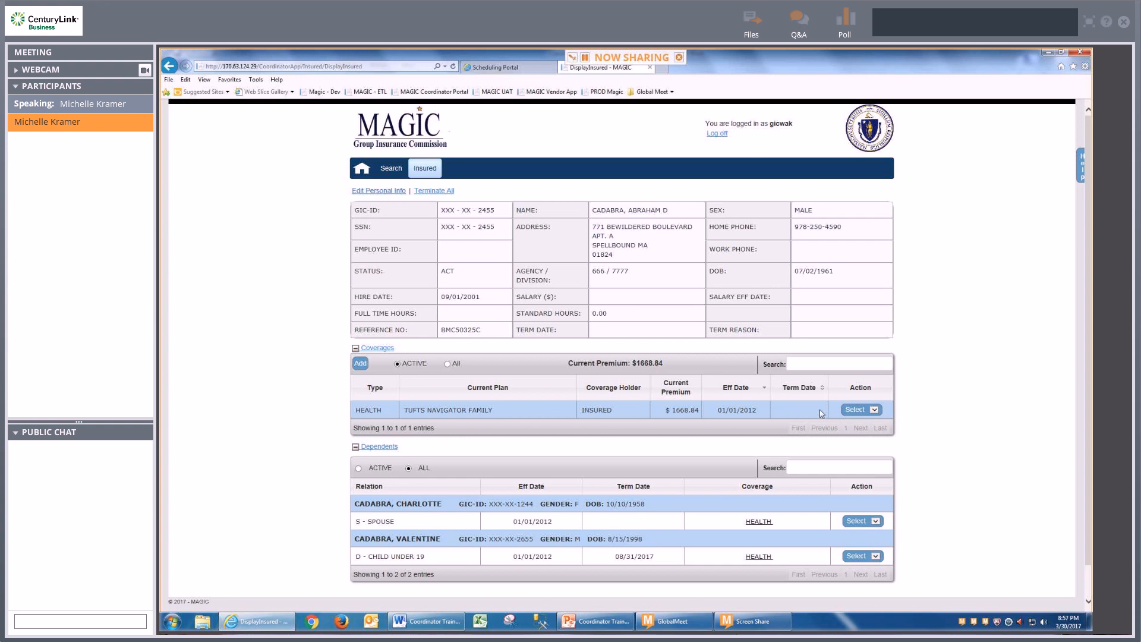
pyautogui.click(874, 411)
pyautogui.click(916, 403)
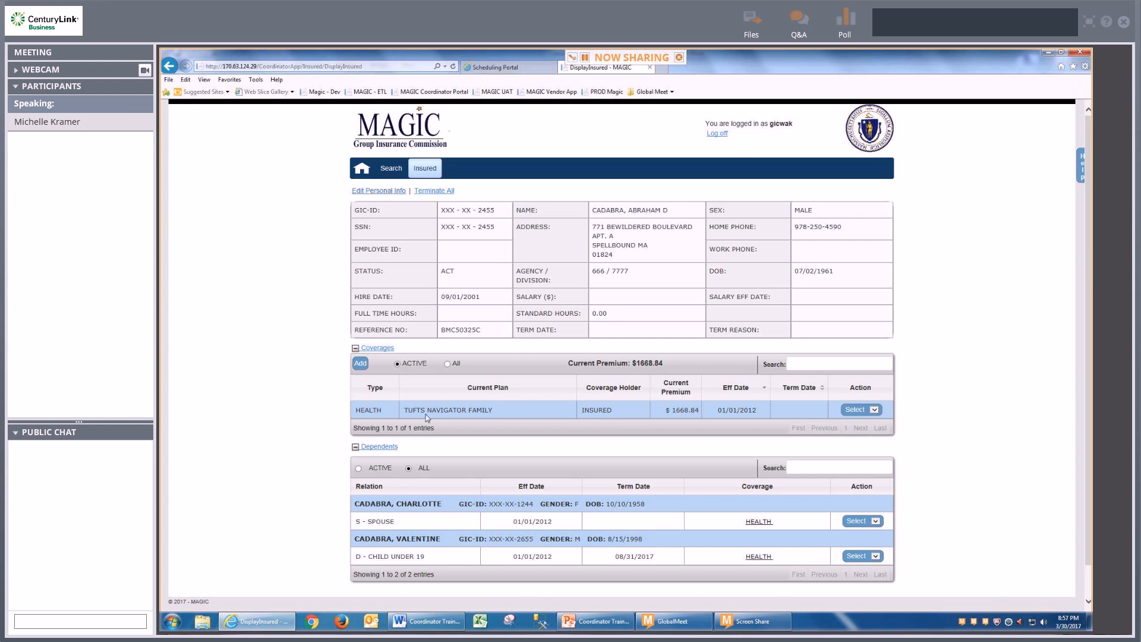
pyautogui.moveTo(424, 410); pyautogui.dragTo(482, 410)
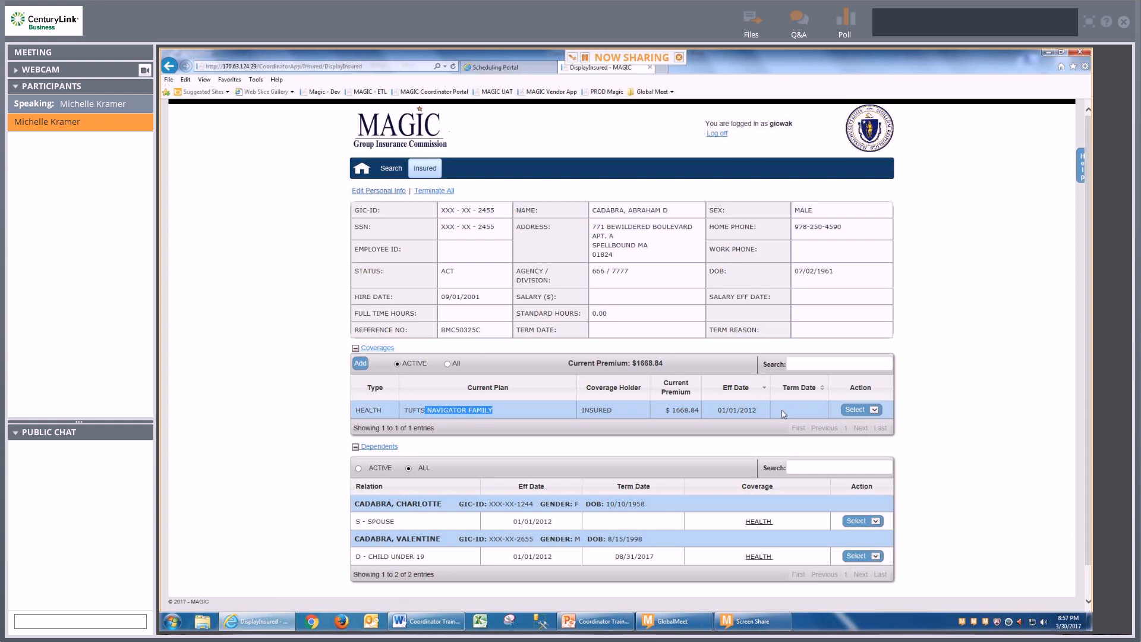
pyautogui.moveTo(716, 411); pyautogui.dragTo(759, 415)
pyautogui.click(921, 453)
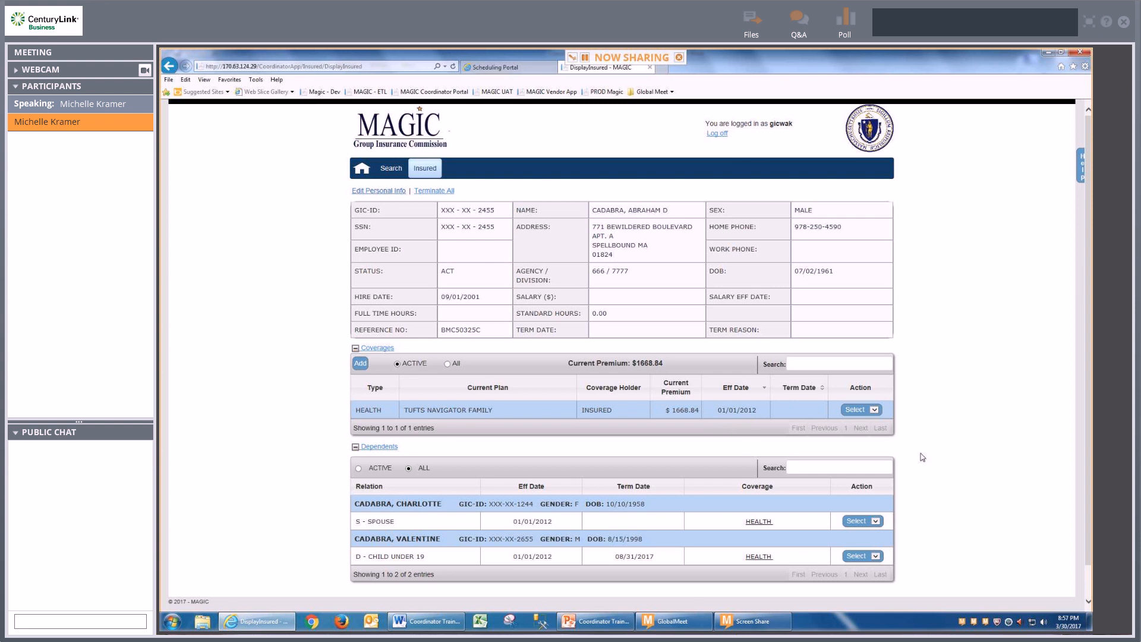
pyautogui.click(875, 523)
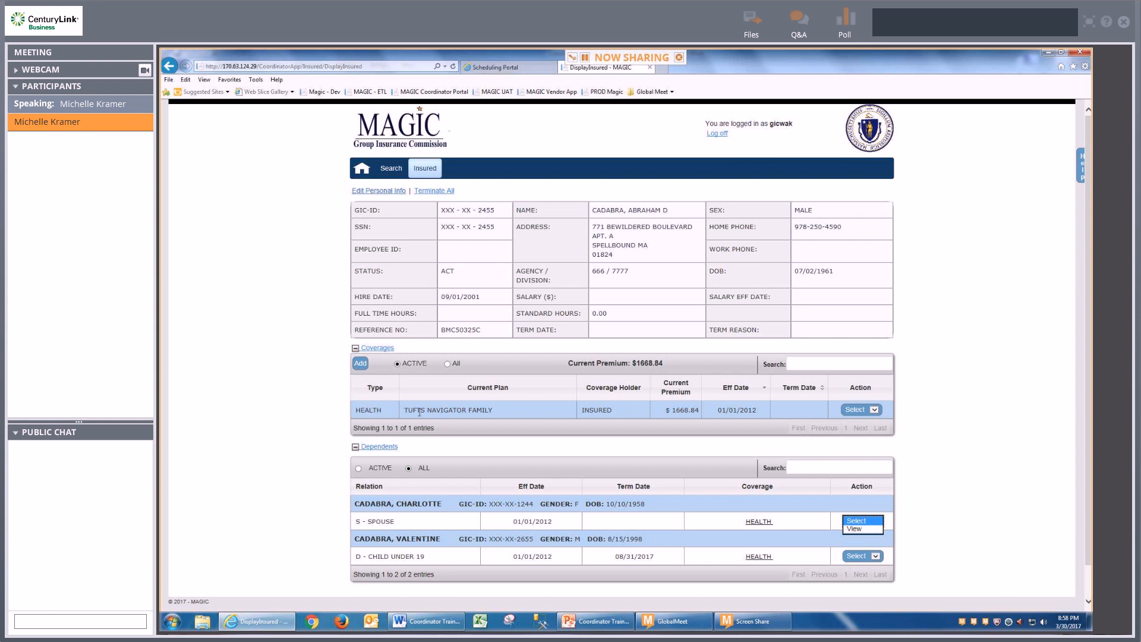
pyautogui.moveTo(450, 411); pyautogui.dragTo(478, 412)
pyautogui.click(445, 425)
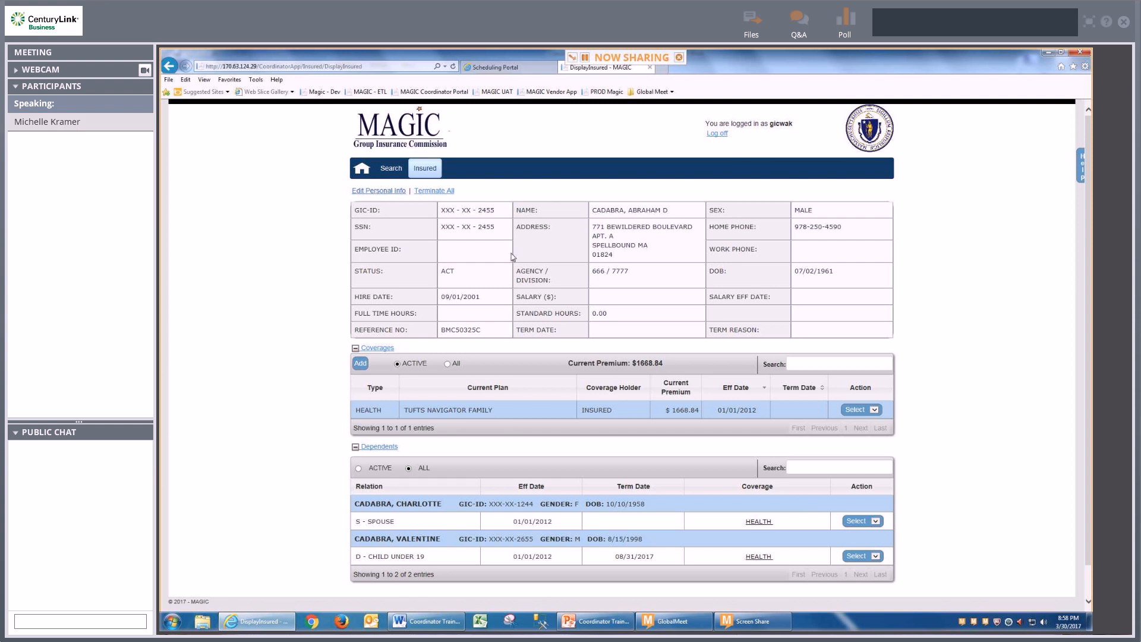
pyautogui.click(377, 191)
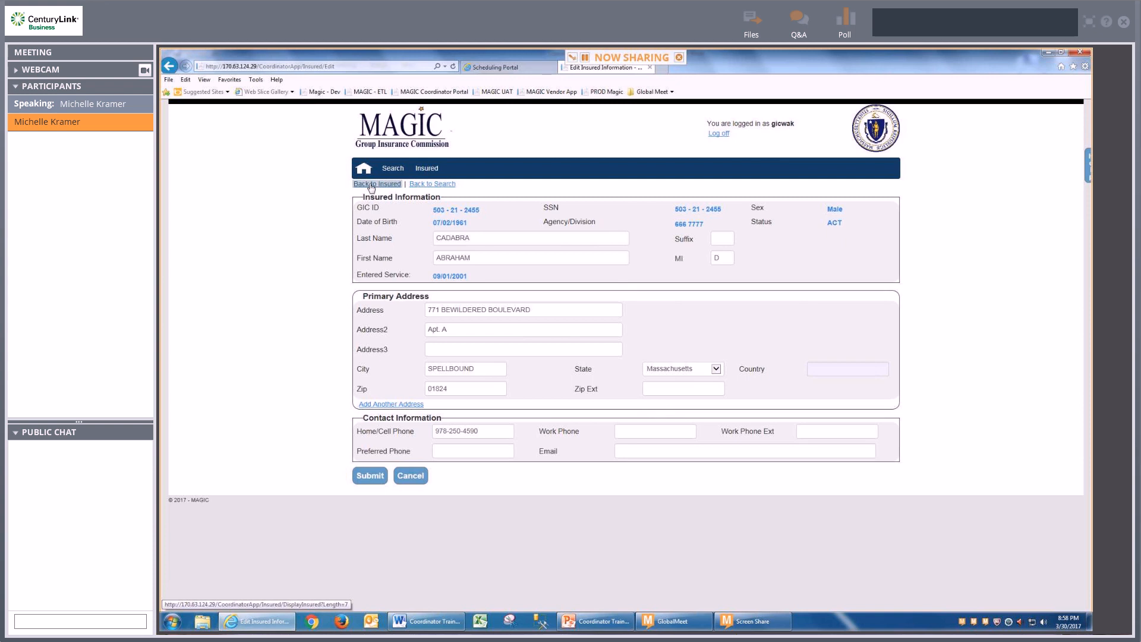
pyautogui.click(372, 186)
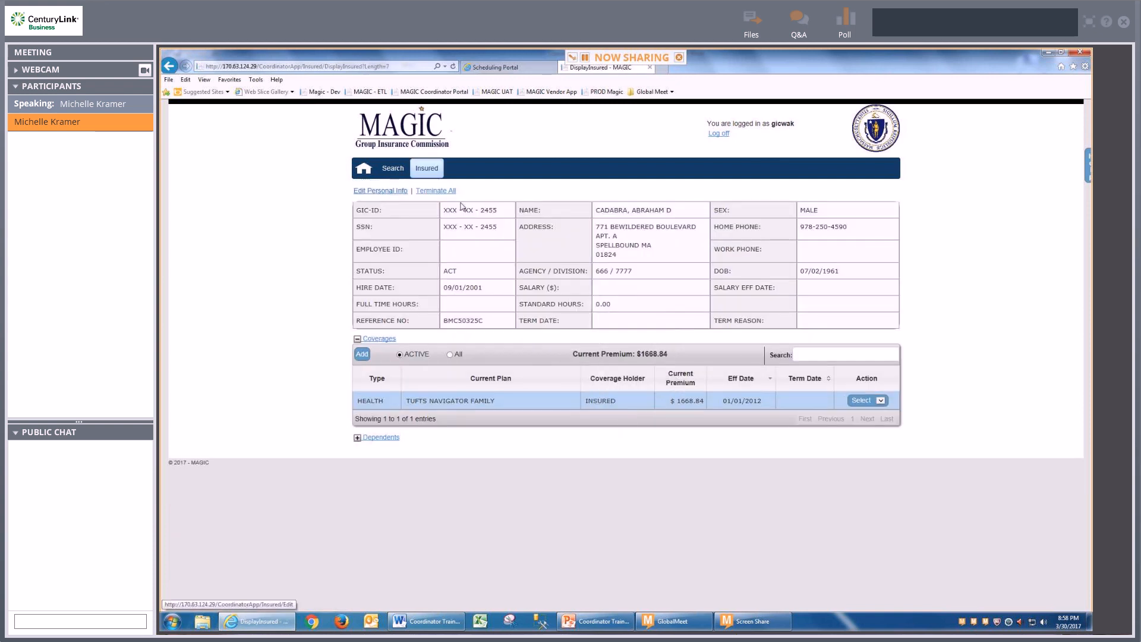
pyautogui.moveTo(444, 209); pyautogui.dragTo(499, 211)
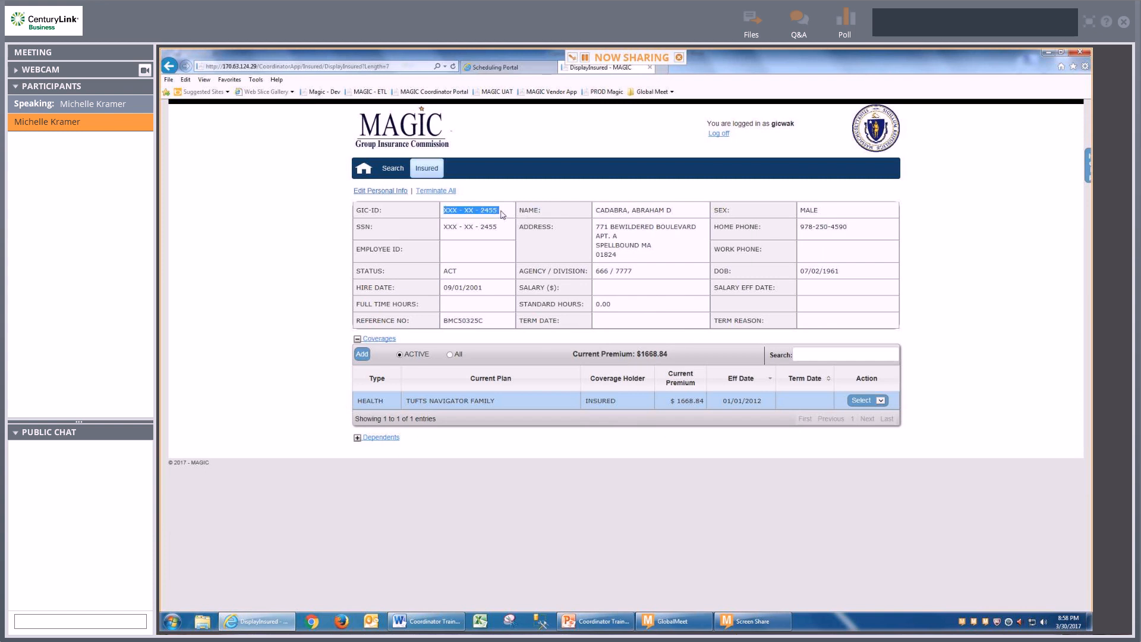
pyautogui.moveTo(598, 210); pyautogui.dragTo(665, 212)
pyautogui.click(499, 211)
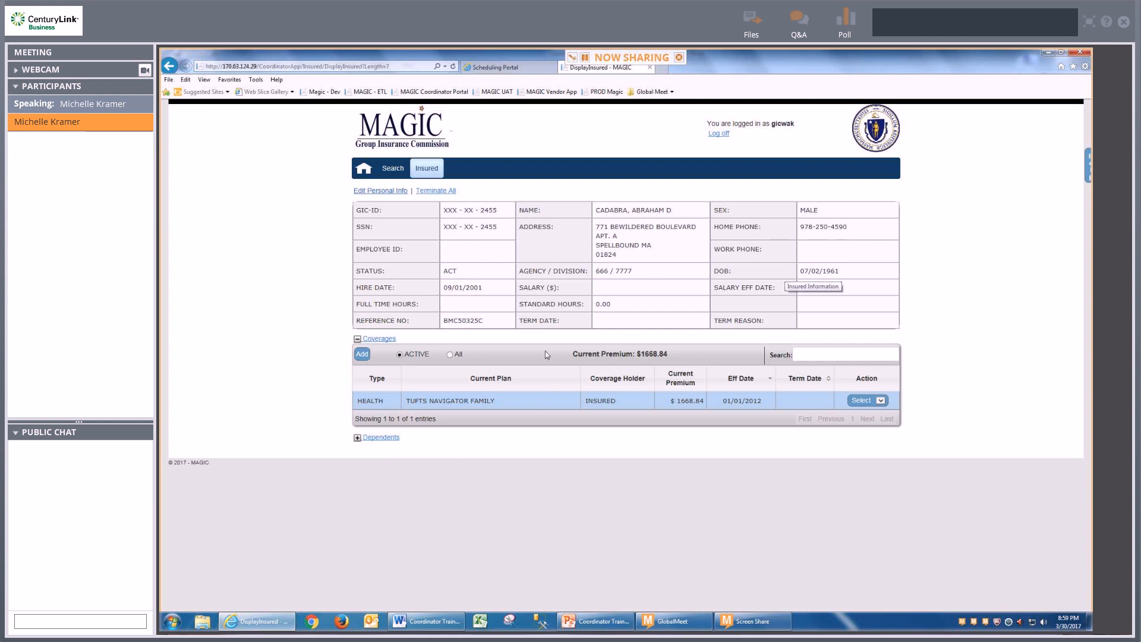
pyautogui.click(380, 191)
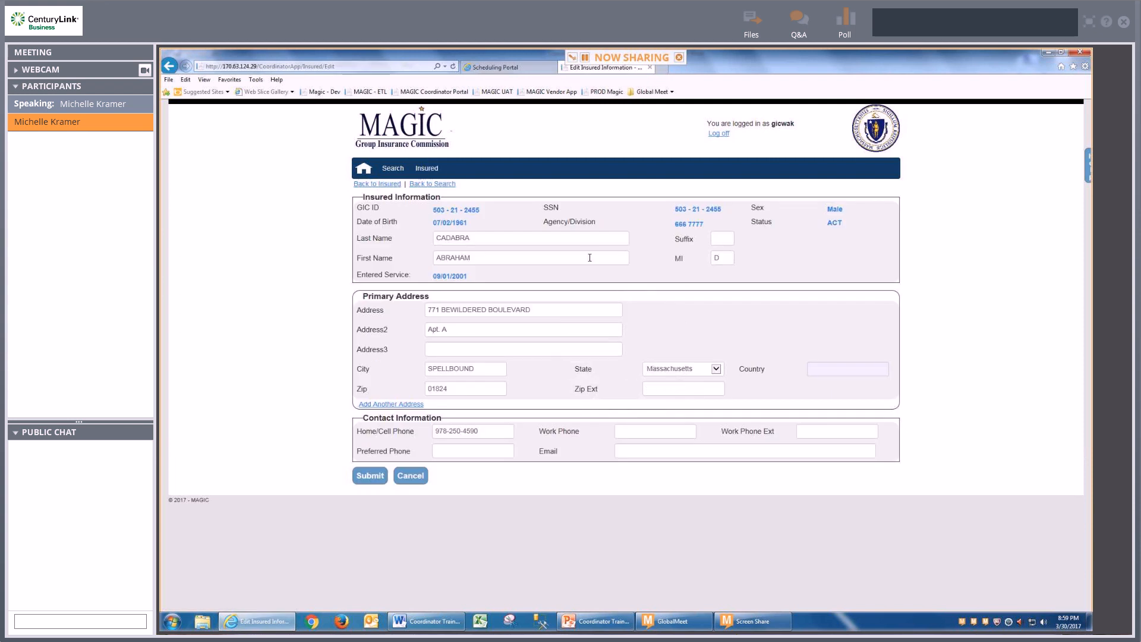
# Set the middle initial to F and the second address line to Apt. 3B, then submit
pyautogui.click(705, 263)
pyautogui.write('f')
pyautogui.write('F')
pyautogui.click(453, 329)
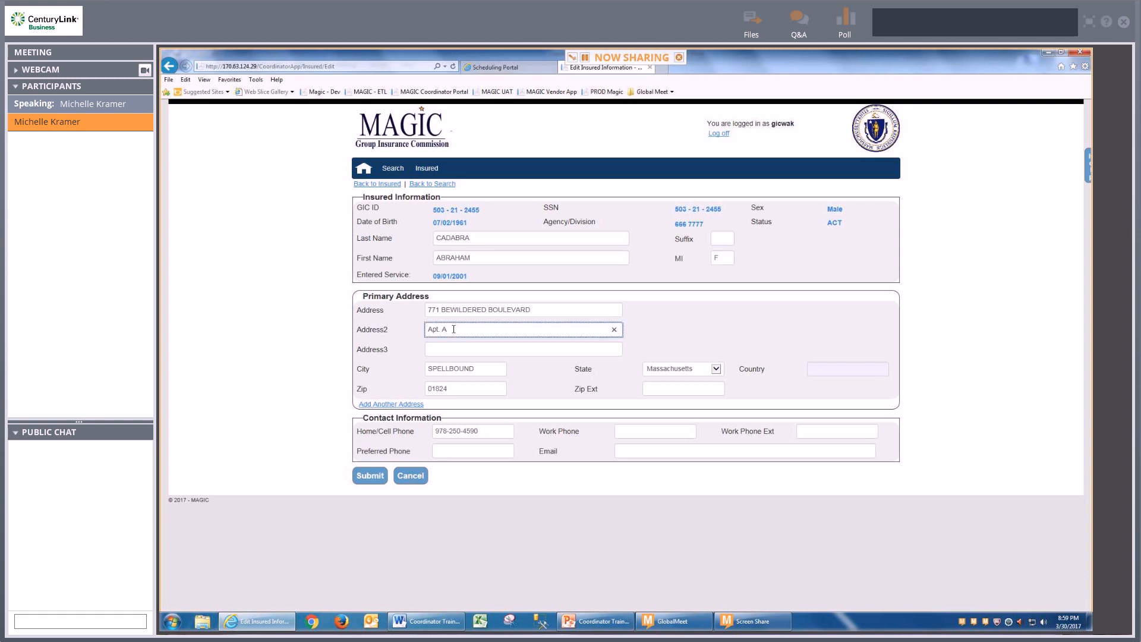
pyautogui.press('BackSpace')
pyautogui.write('3B')
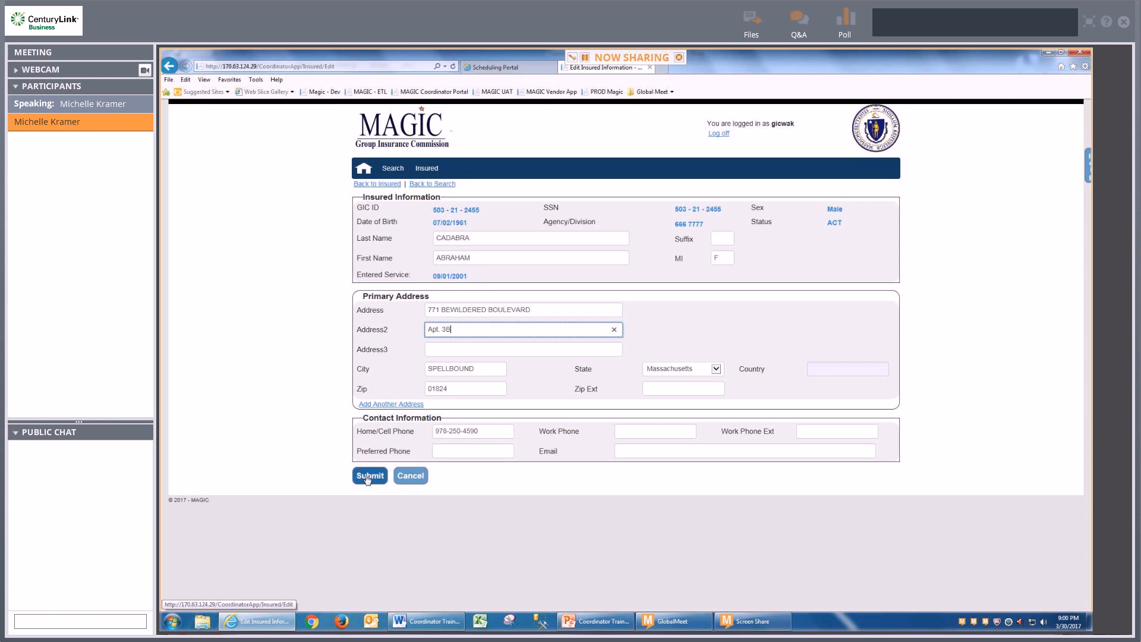
pyautogui.click(435, 210)
pyautogui.moveTo(434, 210); pyautogui.dragTo(462, 210)
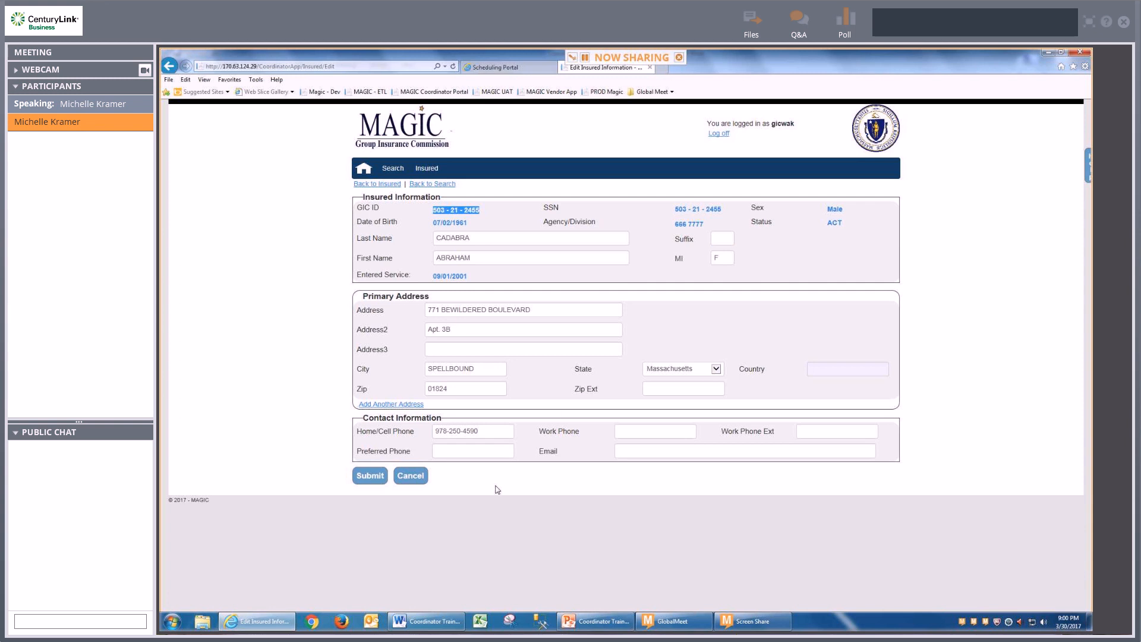
pyautogui.click(369, 477)
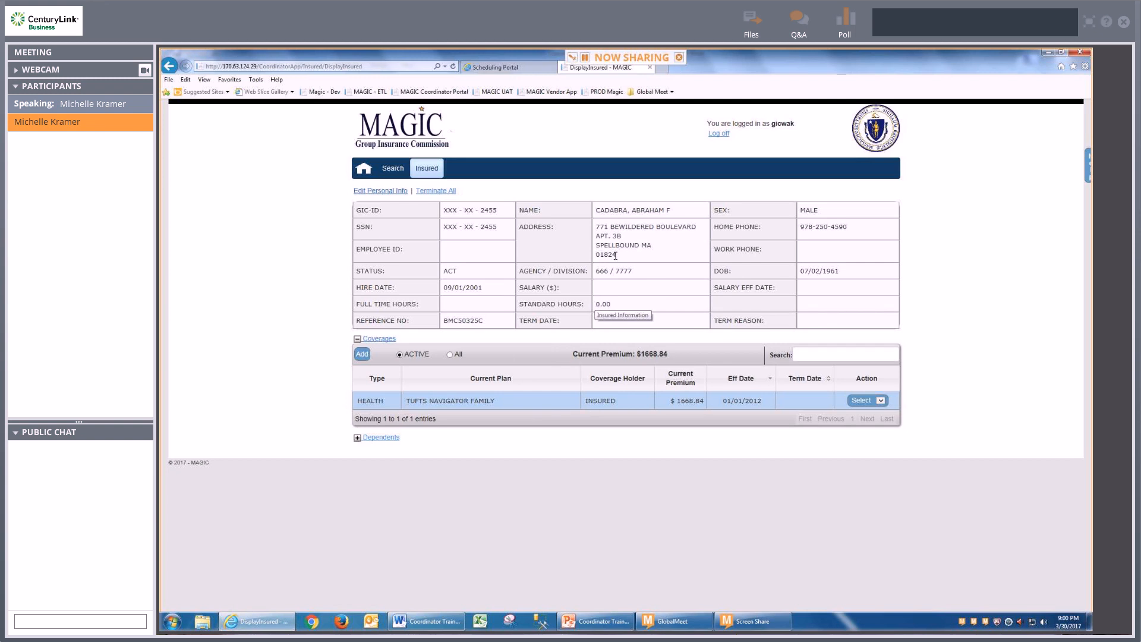
# Highlight the saved zip code on the updated insured summary
pyautogui.moveTo(616, 256)
pyautogui.mouseDown()
pyautogui.moveTo(597, 245)
pyautogui.moveTo(637, 248)
pyautogui.mouseUp()
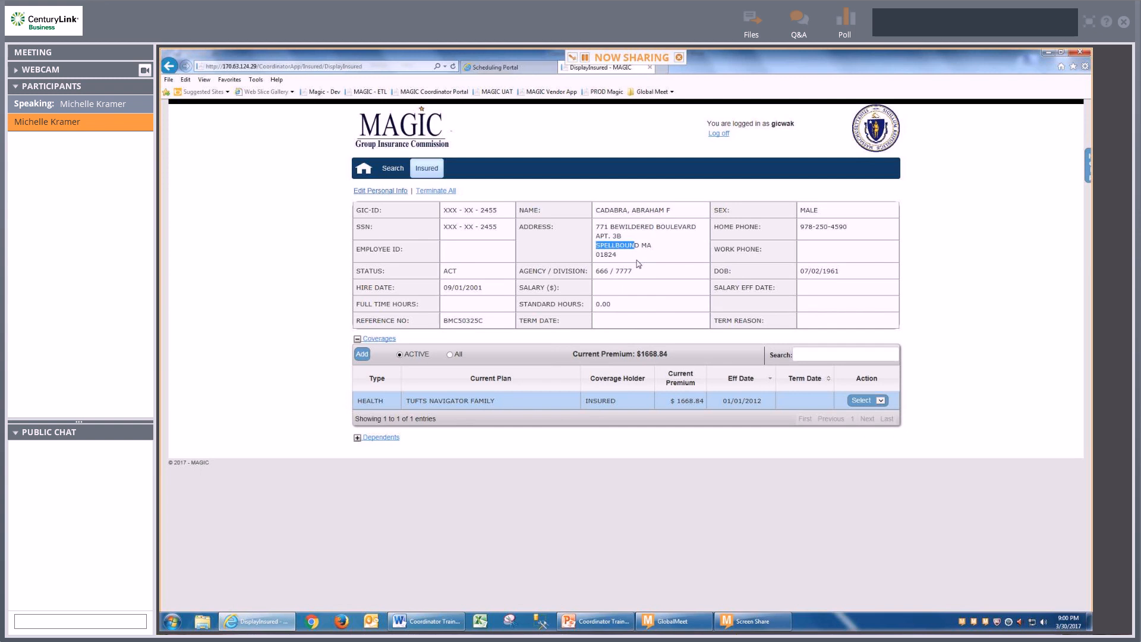
pyautogui.click(368, 193)
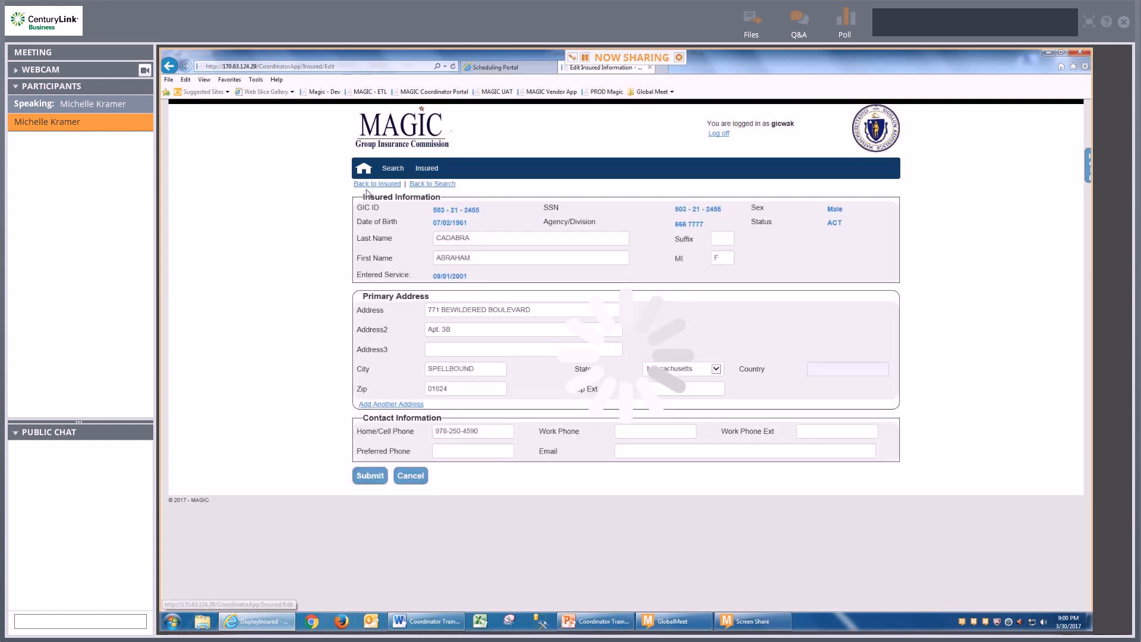
pyautogui.click(450, 389)
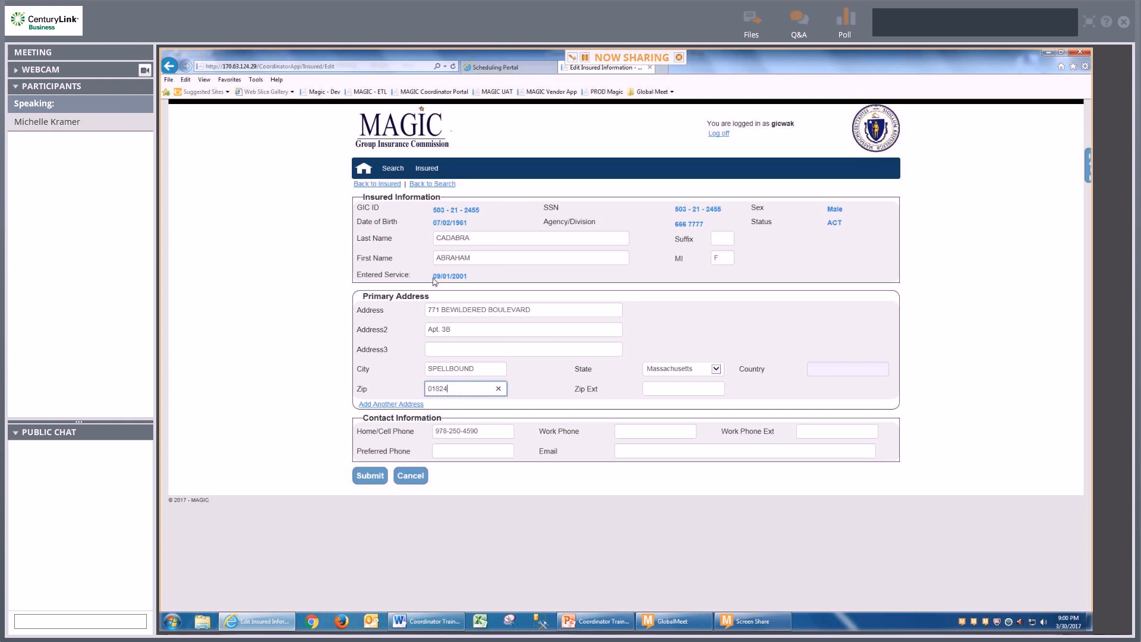
pyautogui.click(528, 394)
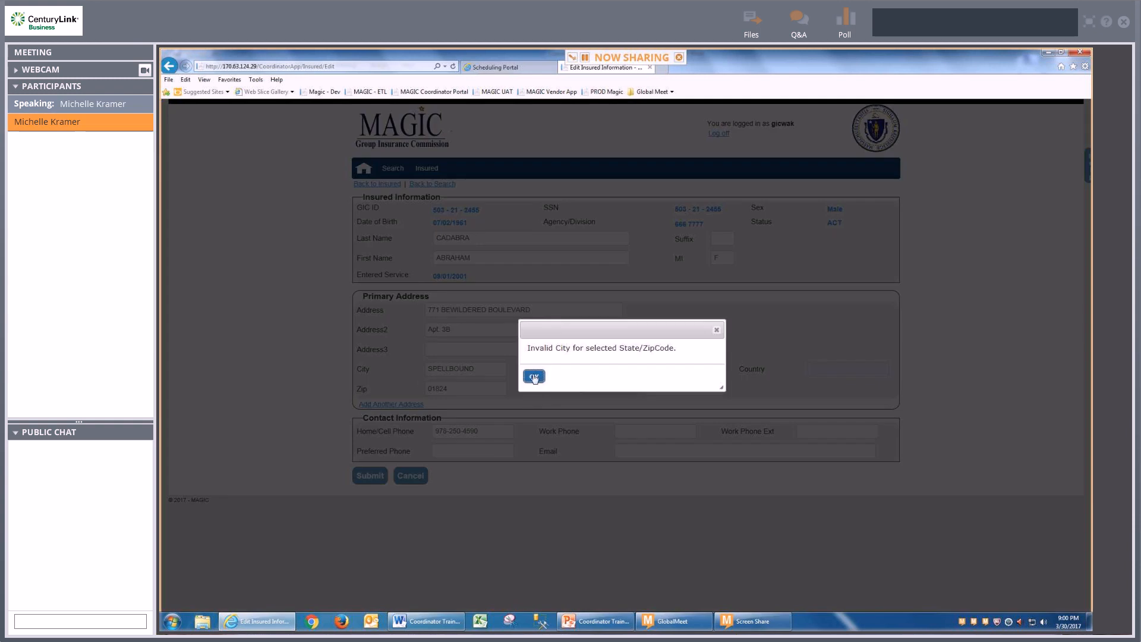
pyautogui.click(534, 378)
pyautogui.click(370, 476)
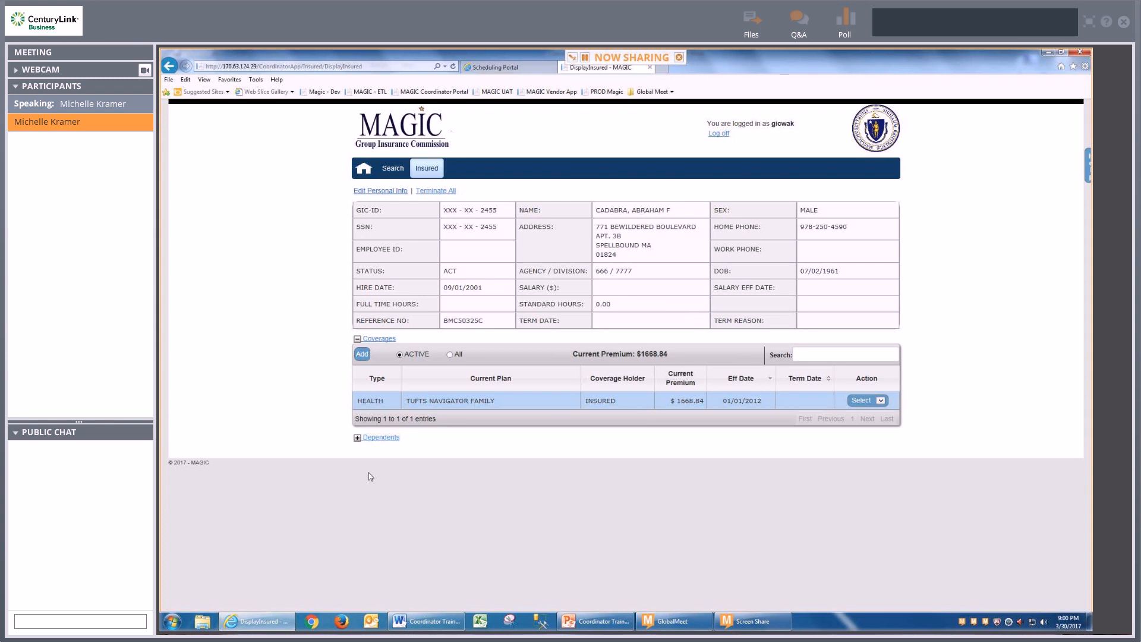
# Search insured members by the other insured's last and first name
pyautogui.click(393, 168)
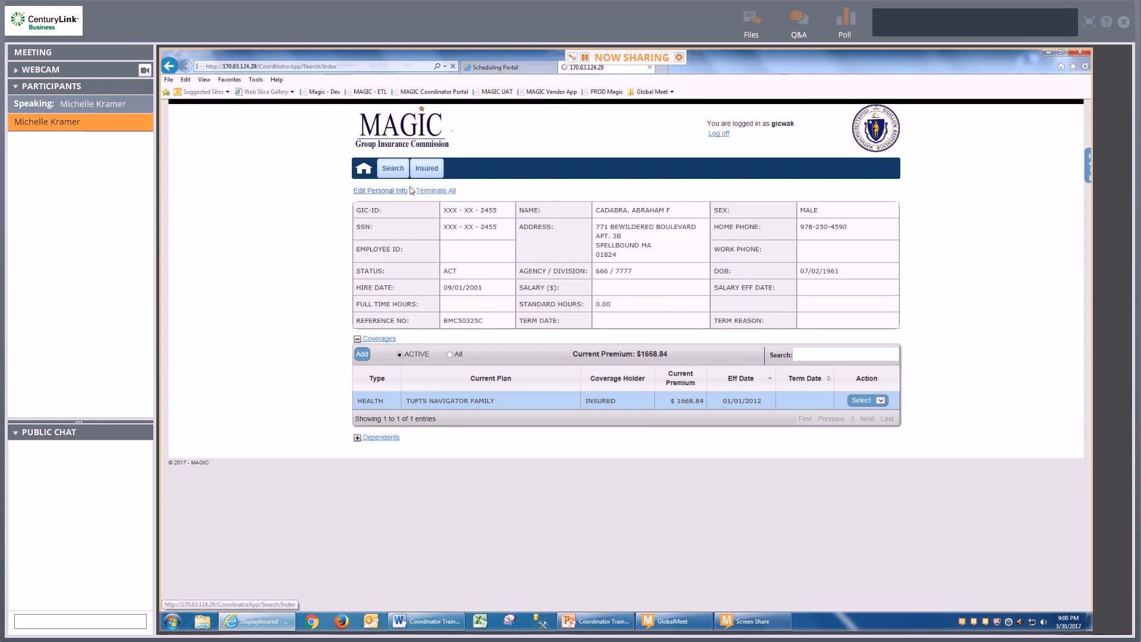
pyautogui.click(459, 222)
pyautogui.write('ca')
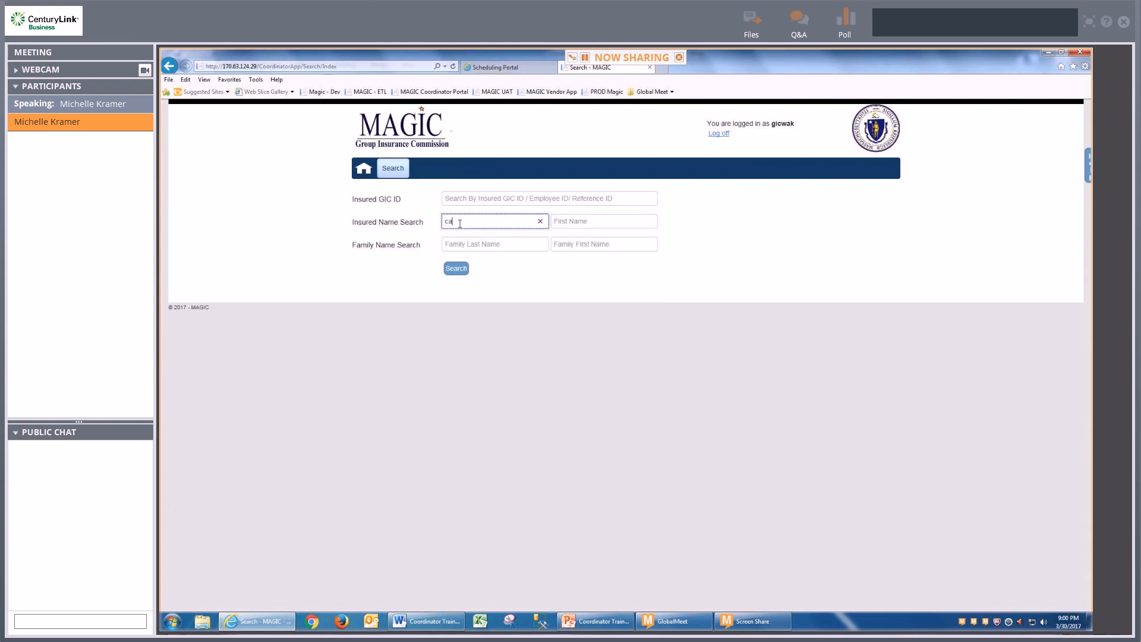
pyautogui.write('ssandra')
pyautogui.press('Tab')
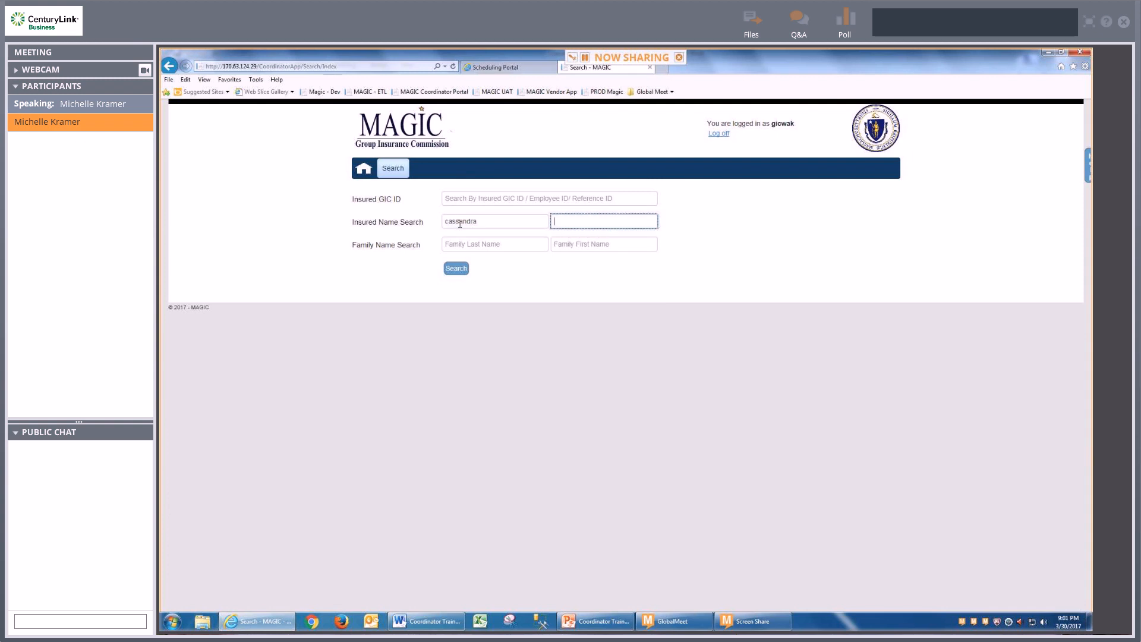
pyautogui.write('gregor')
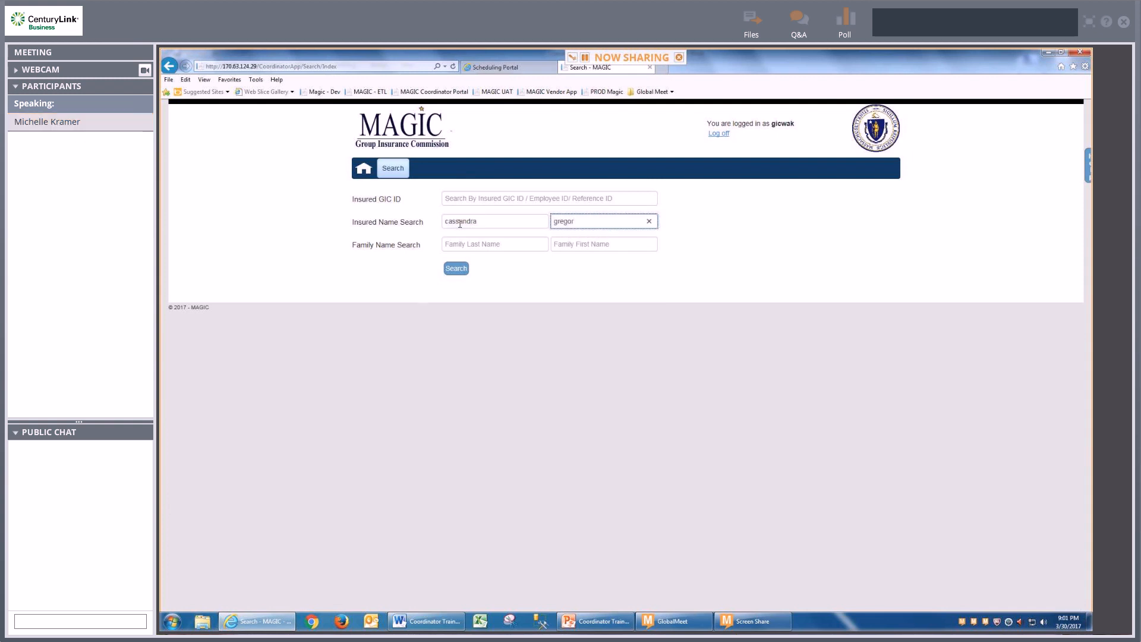
pyautogui.press('Return')
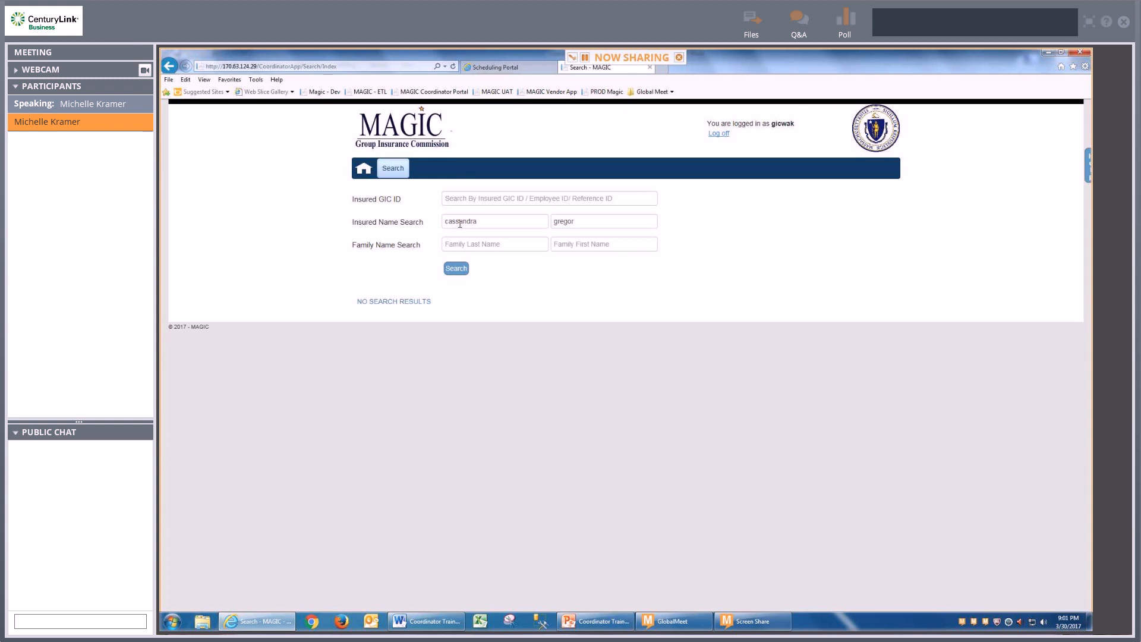
# Correct the misspelled last name, rerun the search, and open the single retired match
pyautogui.moveTo(492, 219); pyautogui.dragTo(388, 220)
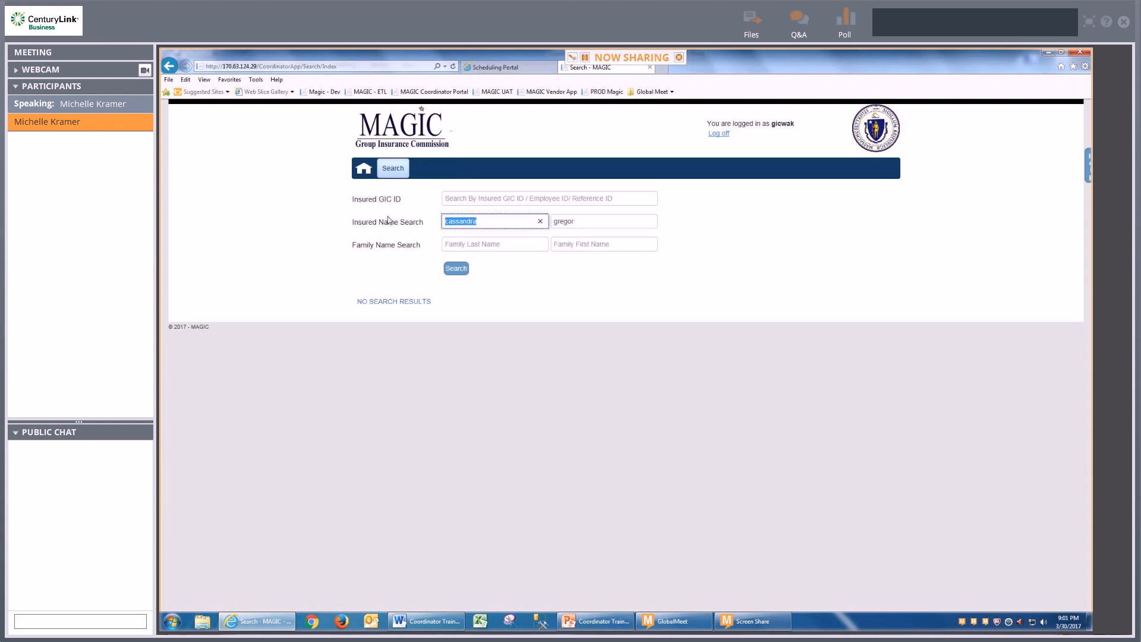
pyautogui.write('cdabra')
pyautogui.press('BackSpace')
pyautogui.press('BackSpace')
pyautogui.press('BackSpace')
pyautogui.press('BackSpace')
pyautogui.press('BackSpace')
pyautogui.write('adabra')
pyautogui.click(458, 269)
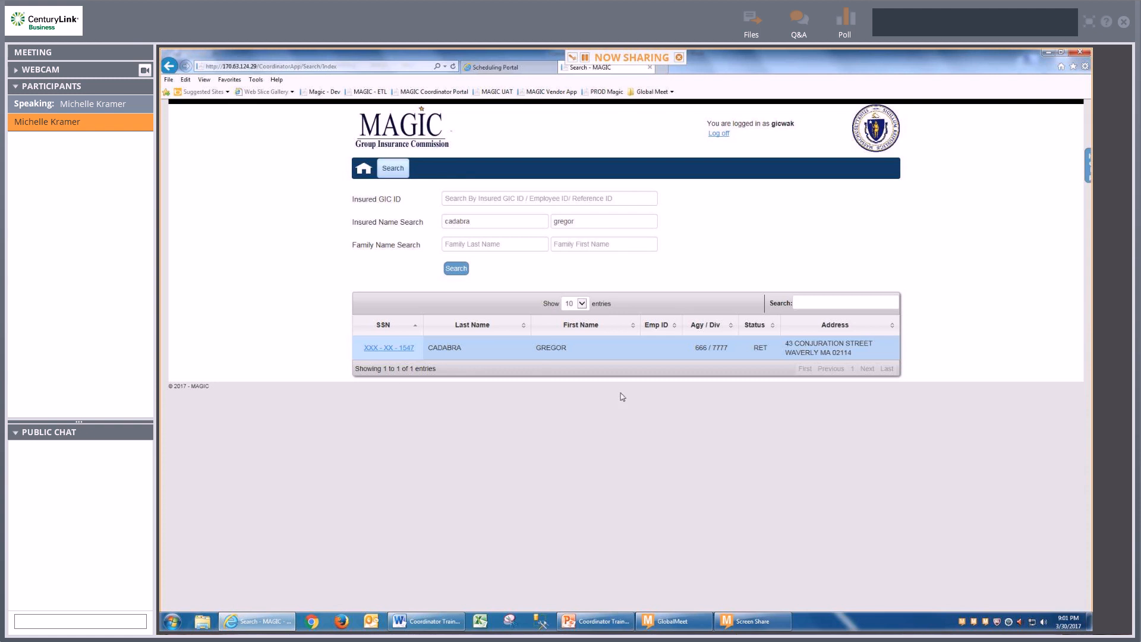
pyautogui.click(371, 349)
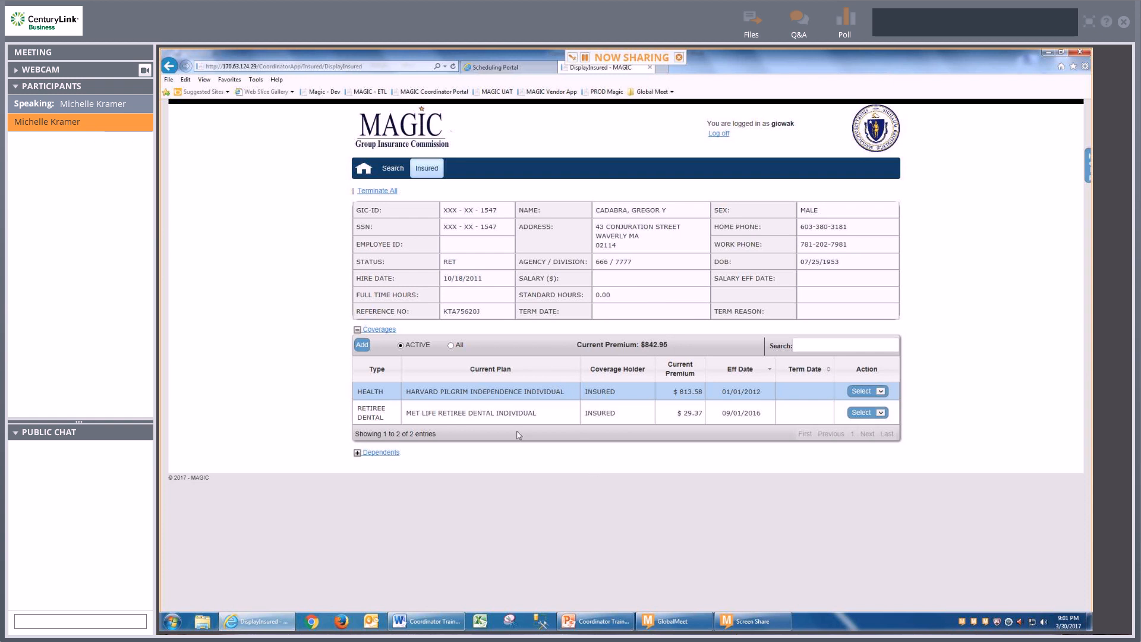
# Check the retired status and health coverage actions, then return to Search, landing on the login page
pyautogui.moveTo(442, 263)
pyautogui.mouseDown()
pyautogui.moveTo(499, 279)
pyautogui.moveTo(452, 264)
pyautogui.mouseUp()
pyautogui.click(858, 444)
pyautogui.click(882, 393)
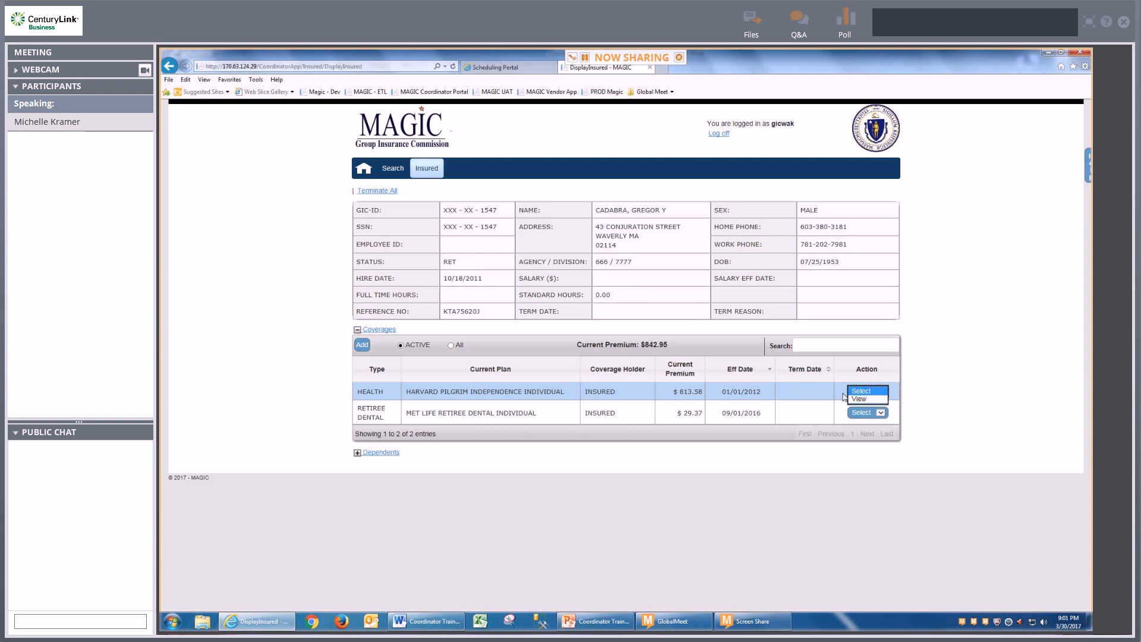
pyautogui.click(394, 171)
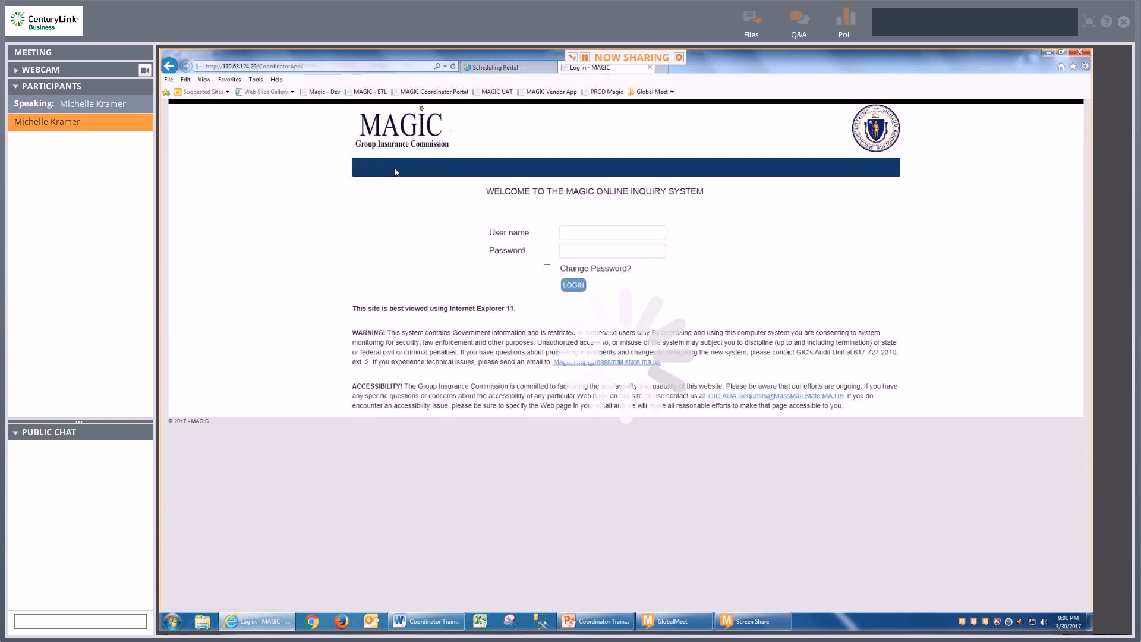
# Sign back in with the coordinator user name and password, then go to Benefit Management
pyautogui.click(567, 232)
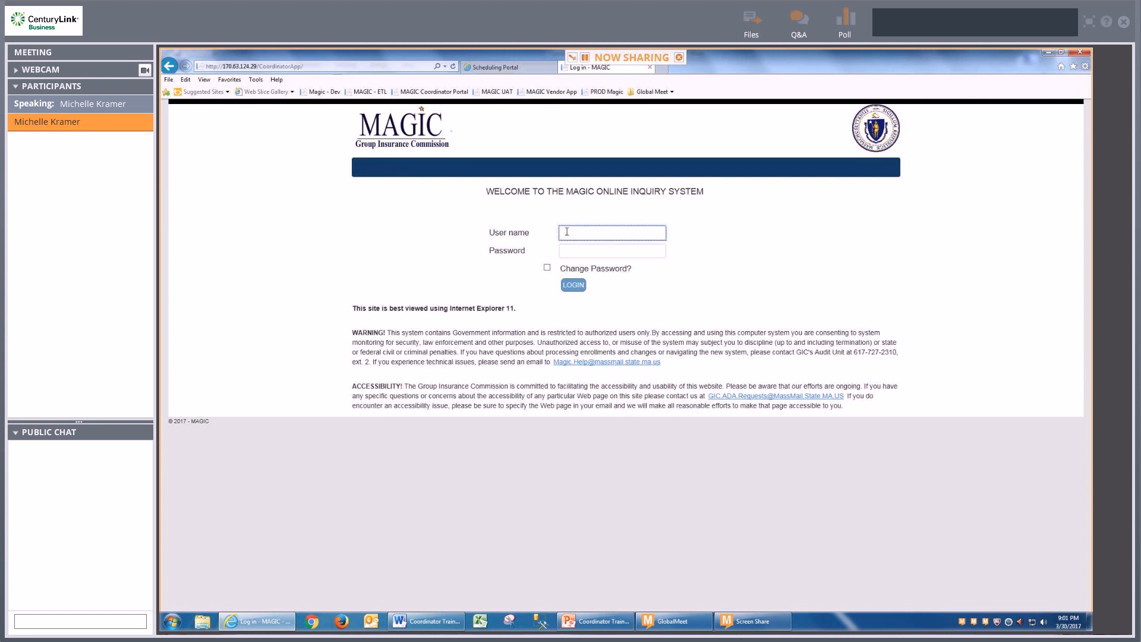
pyautogui.write('gick')
pyautogui.press('BackSpace')
pyautogui.press('BackSpace')
pyautogui.write('wak')
pyautogui.press('Tab')
pyautogui.write('••••••')
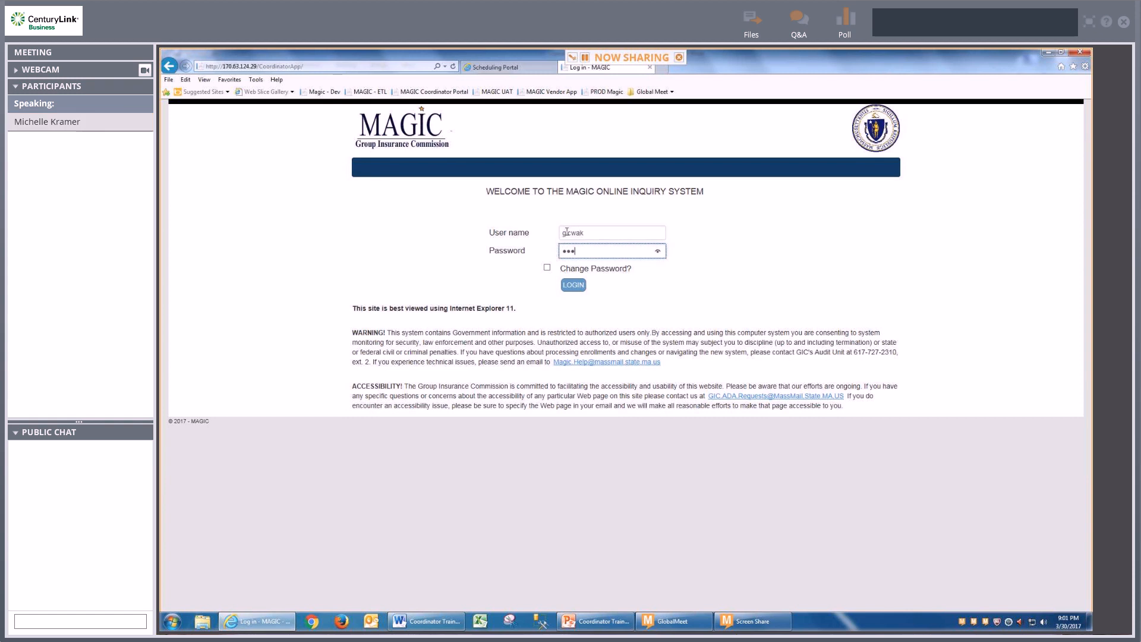
pyautogui.write('••')
pyautogui.press('Return')
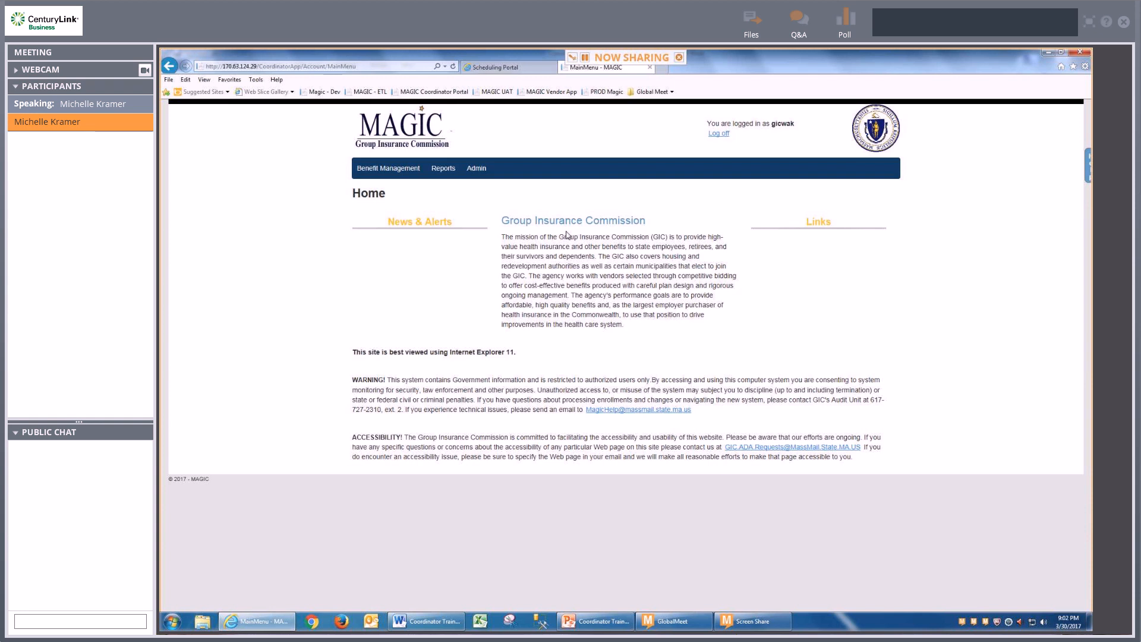
pyautogui.click(377, 171)
# Search Insured Name Search by the insured's last and first name and open the matching record showing TUFTS NAVIGATOR FAMILY coverage at $1668.84
pyautogui.click(448, 221)
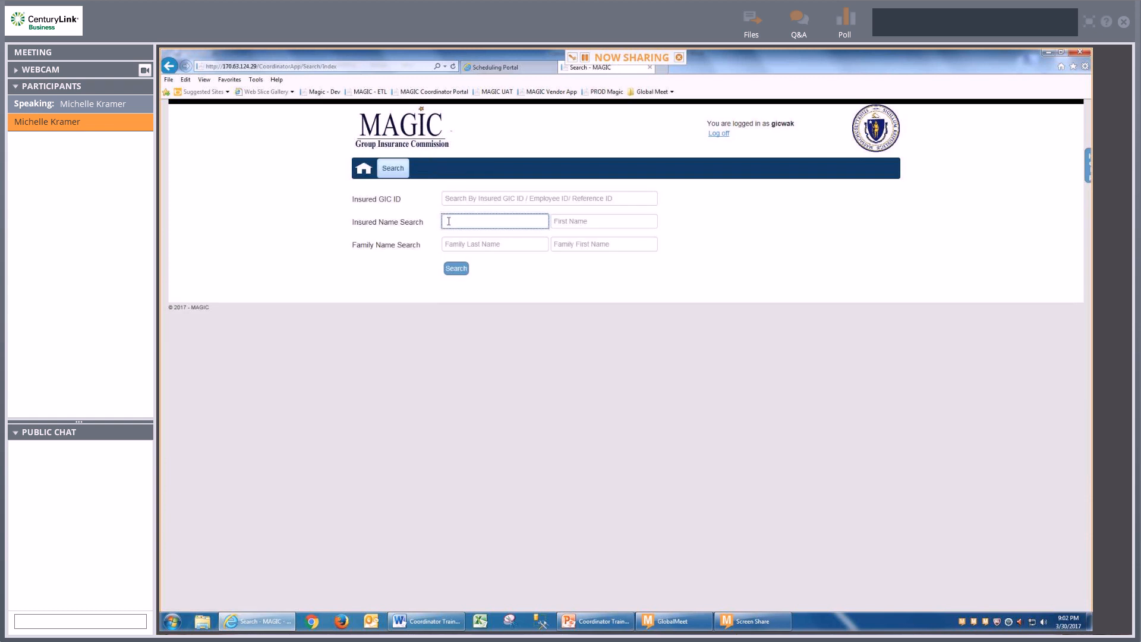
pyautogui.write('cada')
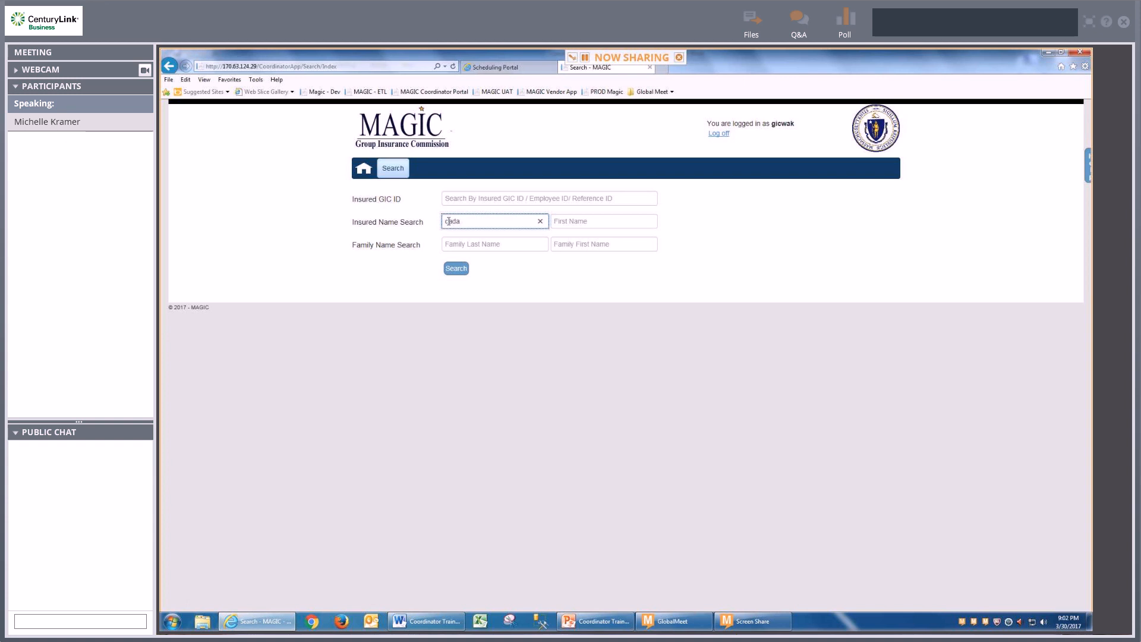
pyautogui.write('bra')
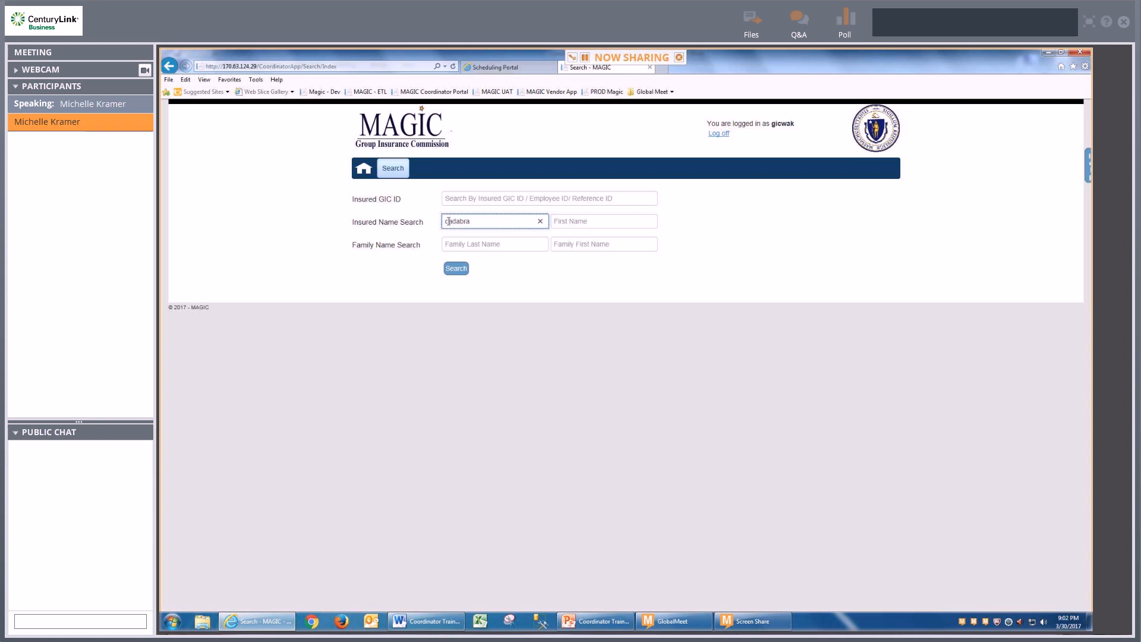
pyautogui.press('Tab')
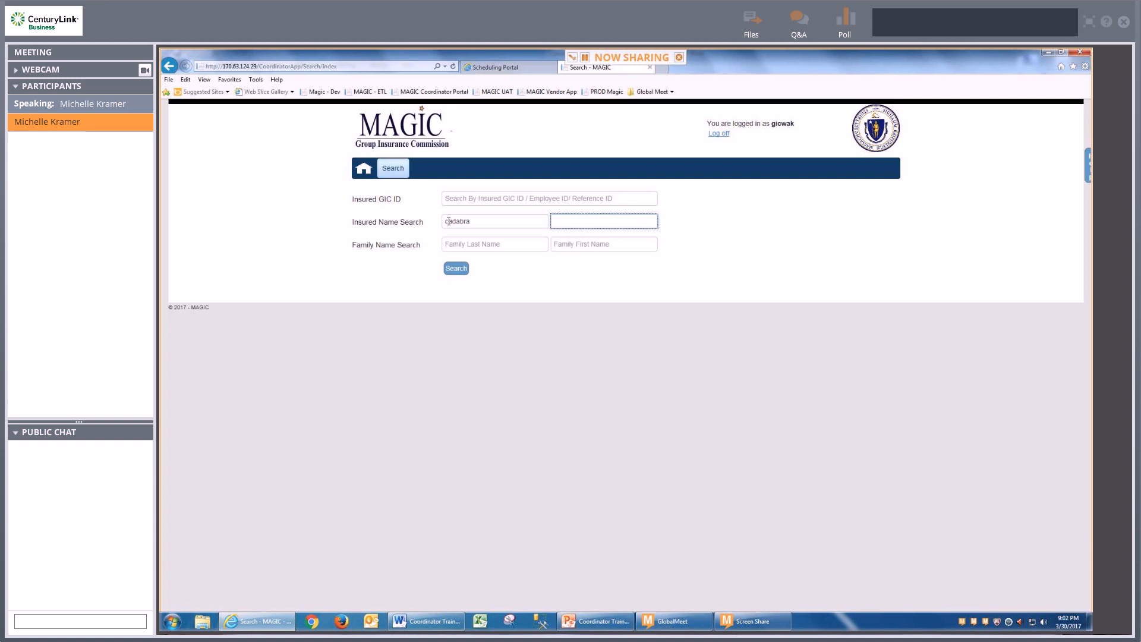
pyautogui.write('abraham')
pyautogui.press('Return')
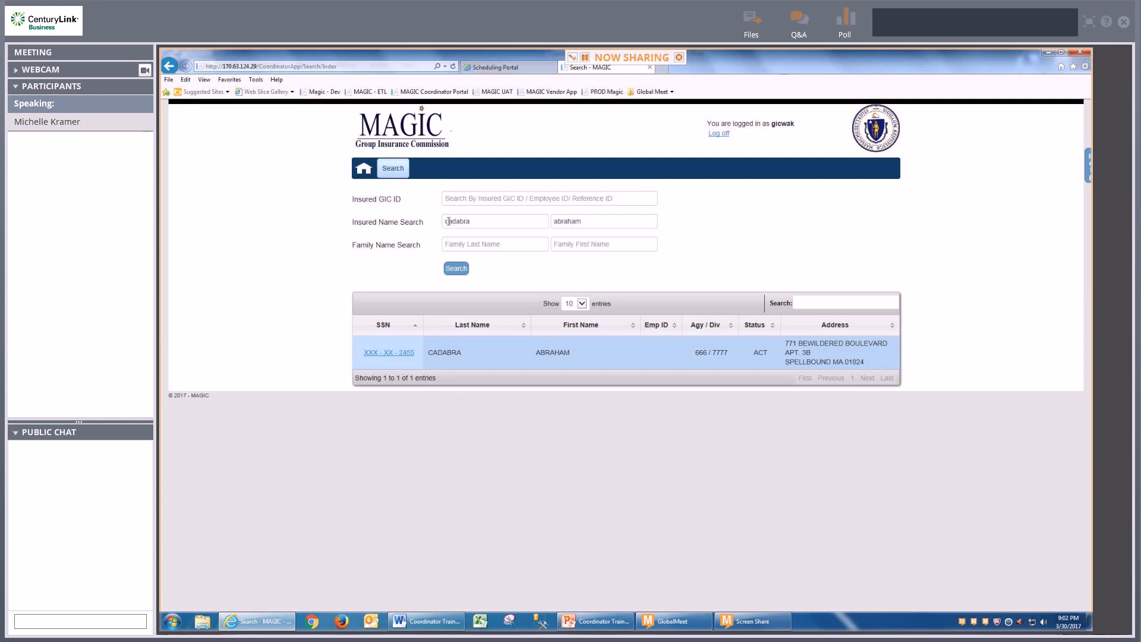
pyautogui.click(391, 354)
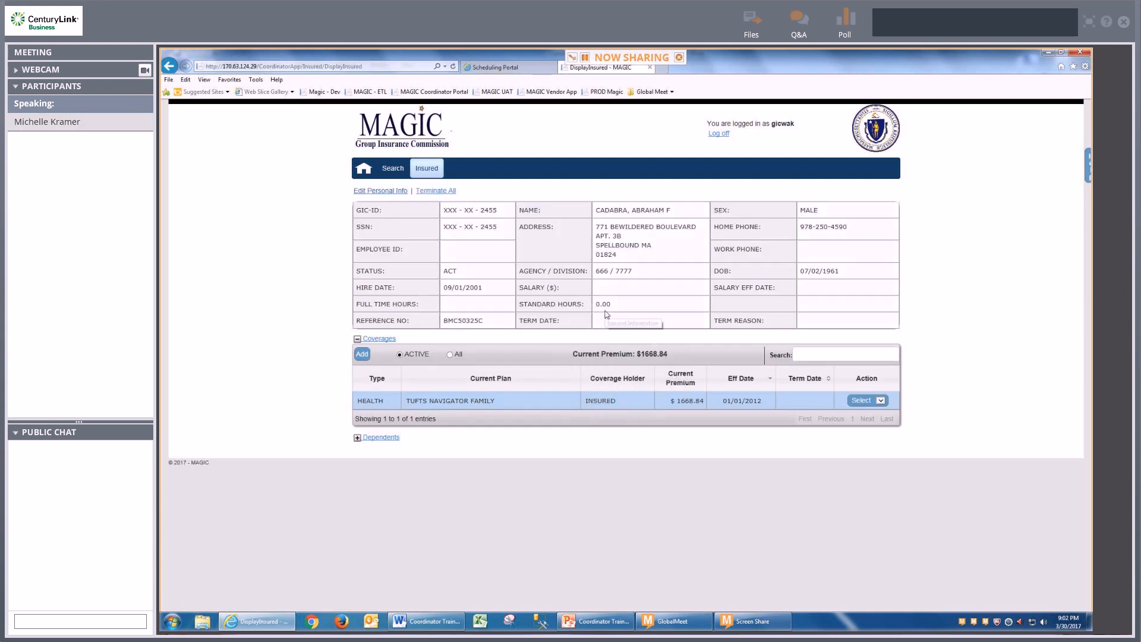
pyautogui.click(385, 192)
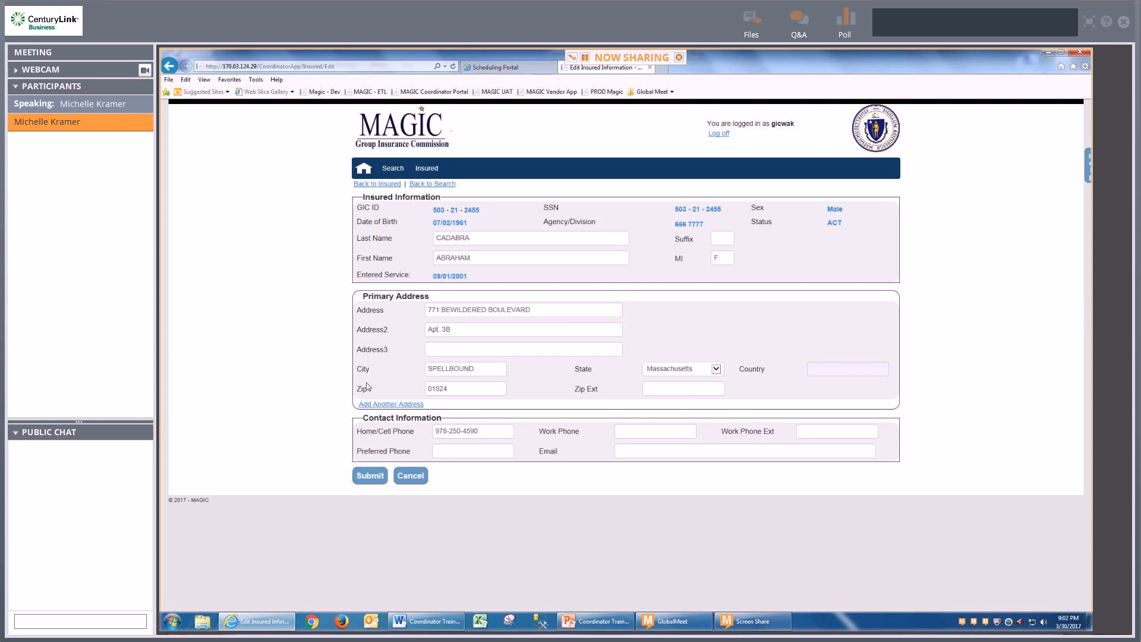
pyautogui.click(389, 405)
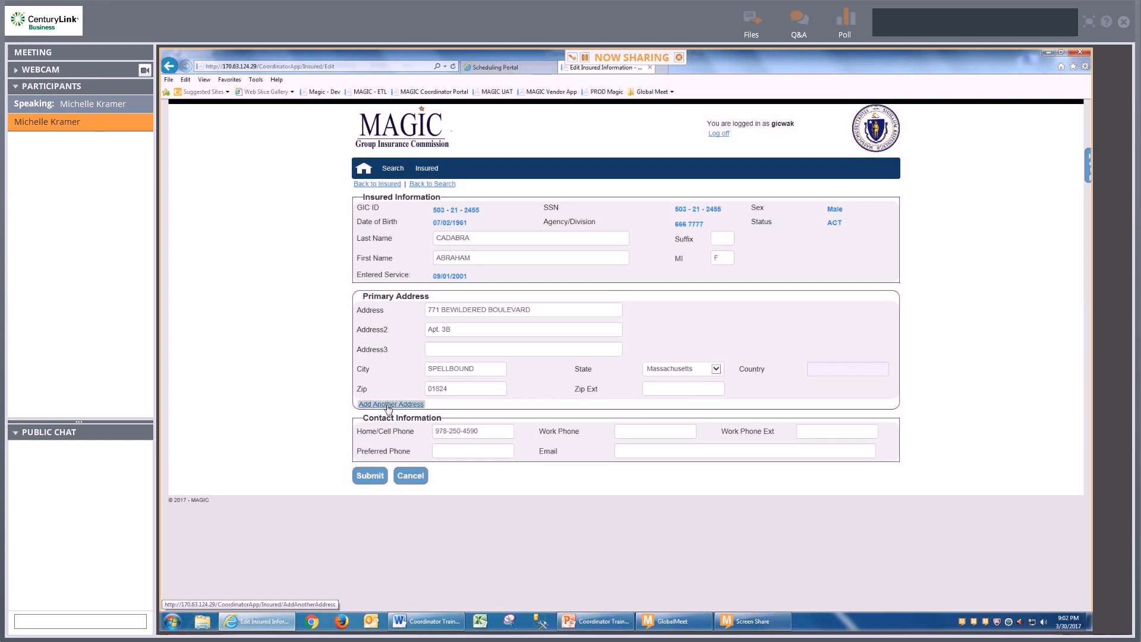
pyautogui.click(389, 406)
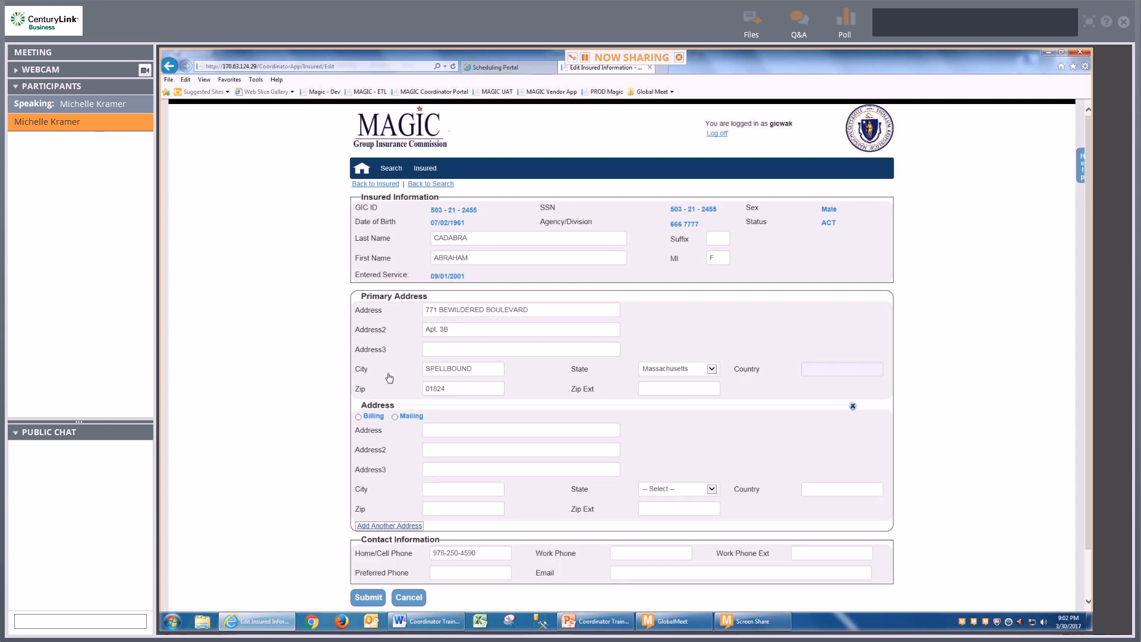
pyautogui.click(853, 406)
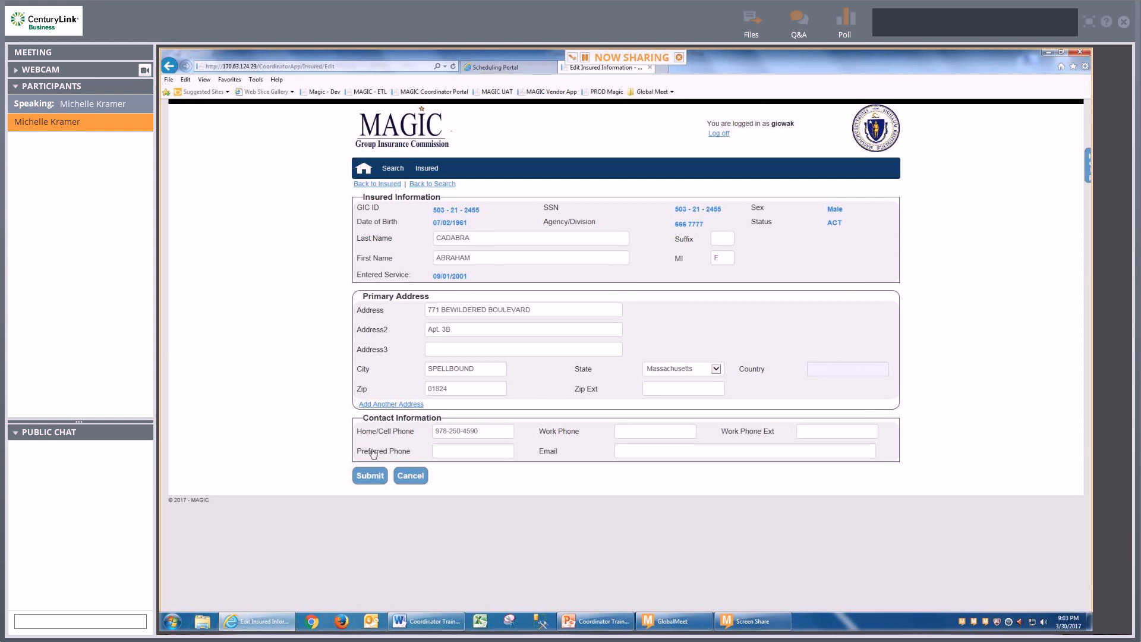
pyautogui.click(408, 476)
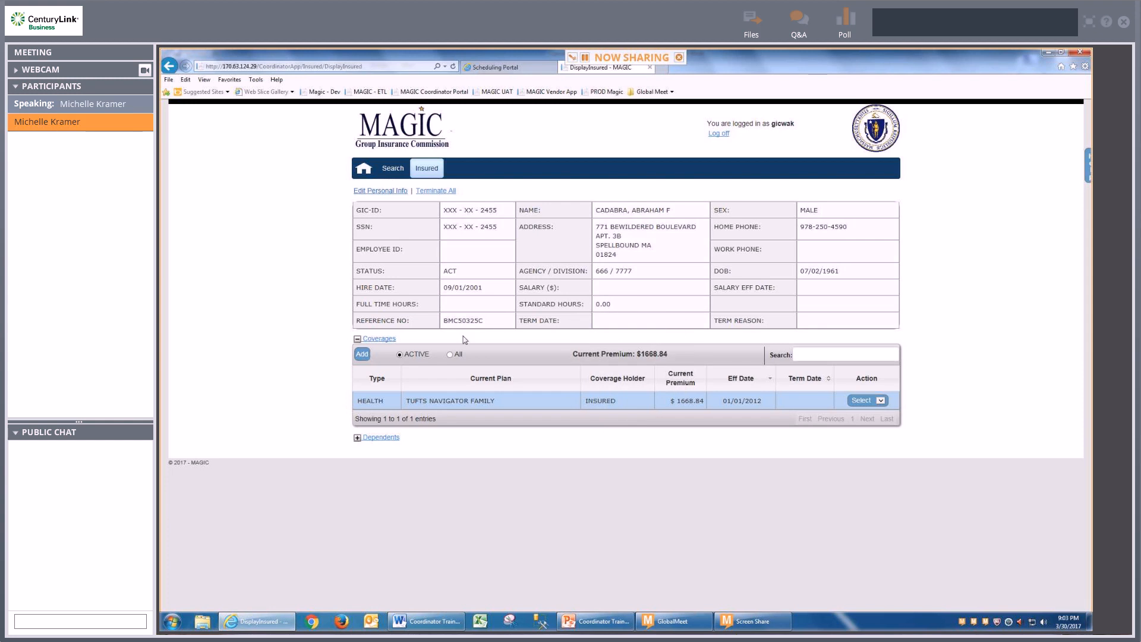
# Search by the retired insured's last and first name and open their record with Harvard Pilgrim and Met Life coverage
pyautogui.click(393, 169)
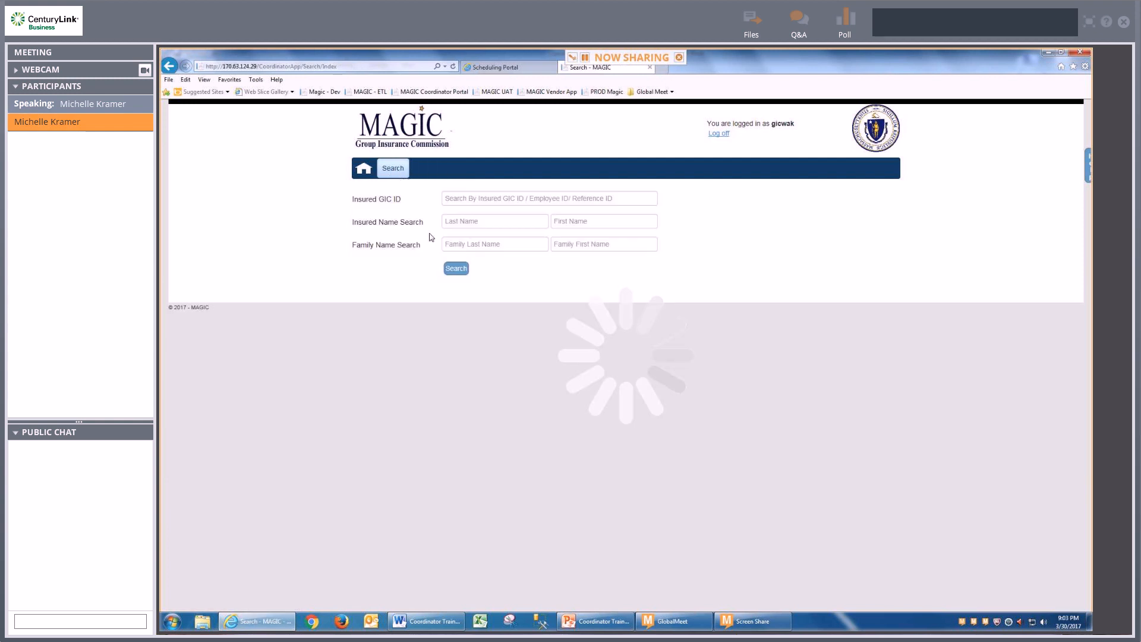
pyautogui.click(448, 220)
pyautogui.write('cadabra')
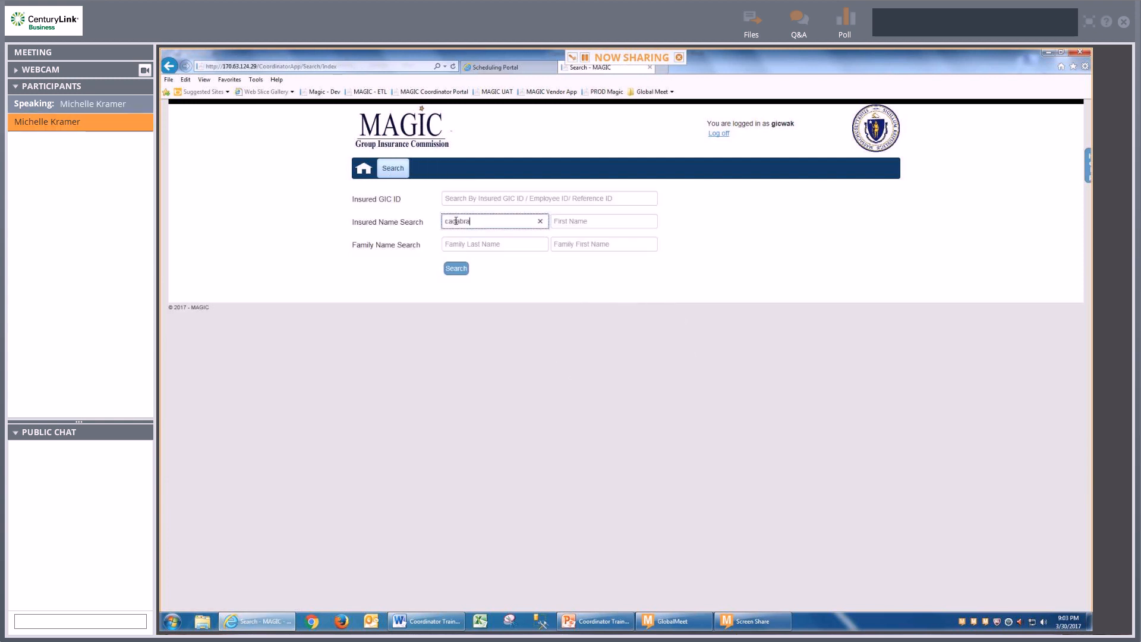
pyautogui.press('Tab')
pyautogui.write('greg')
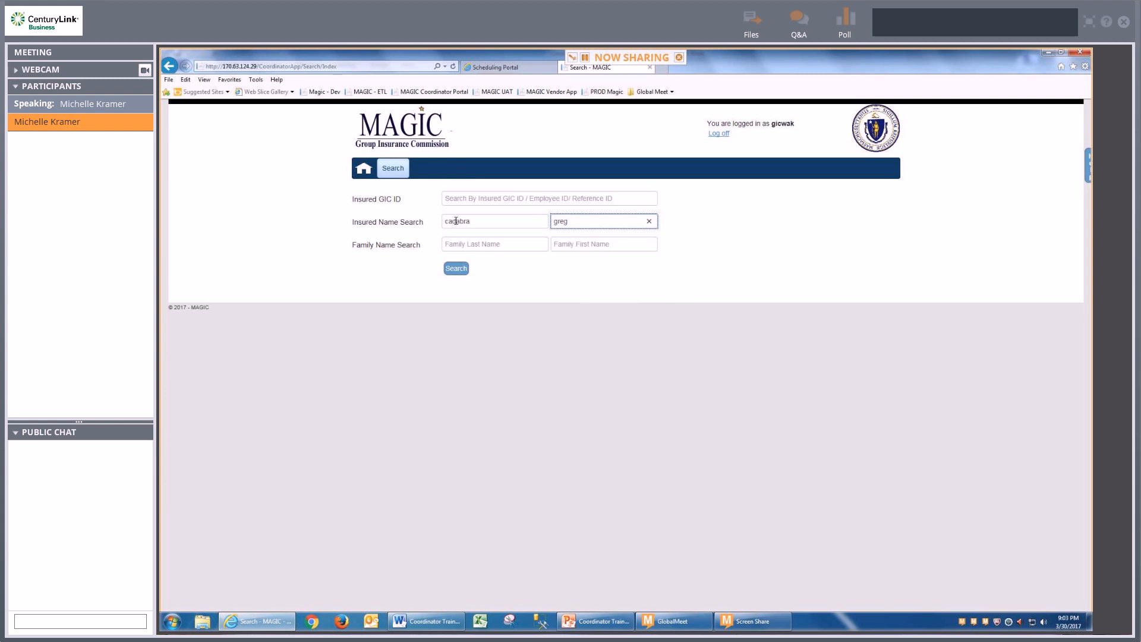
pyautogui.press('Return')
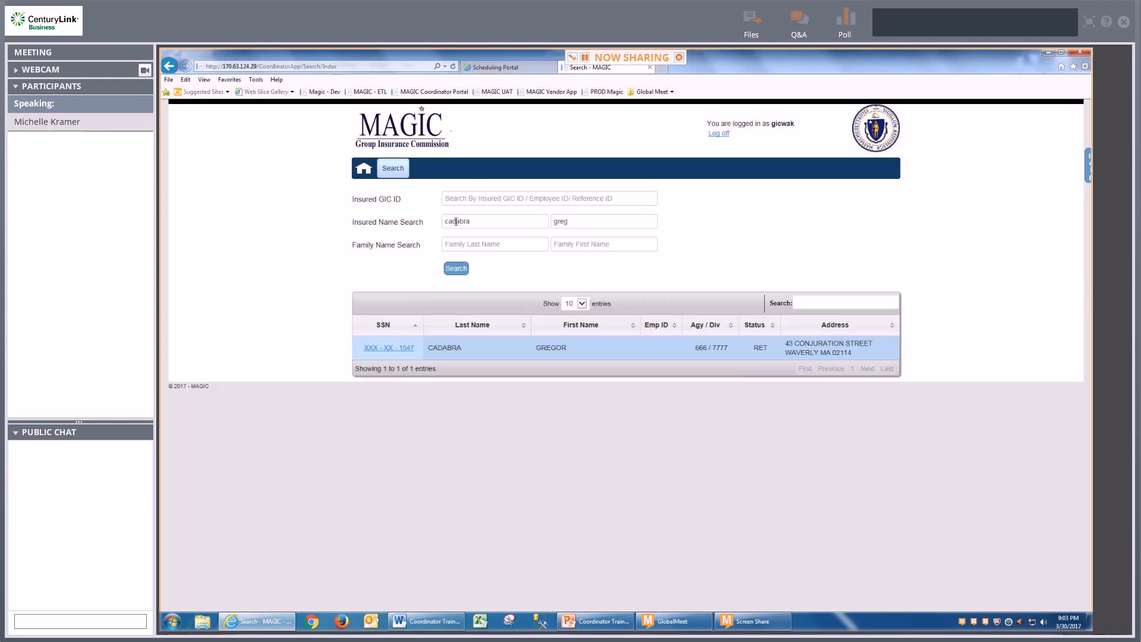
pyautogui.click(389, 349)
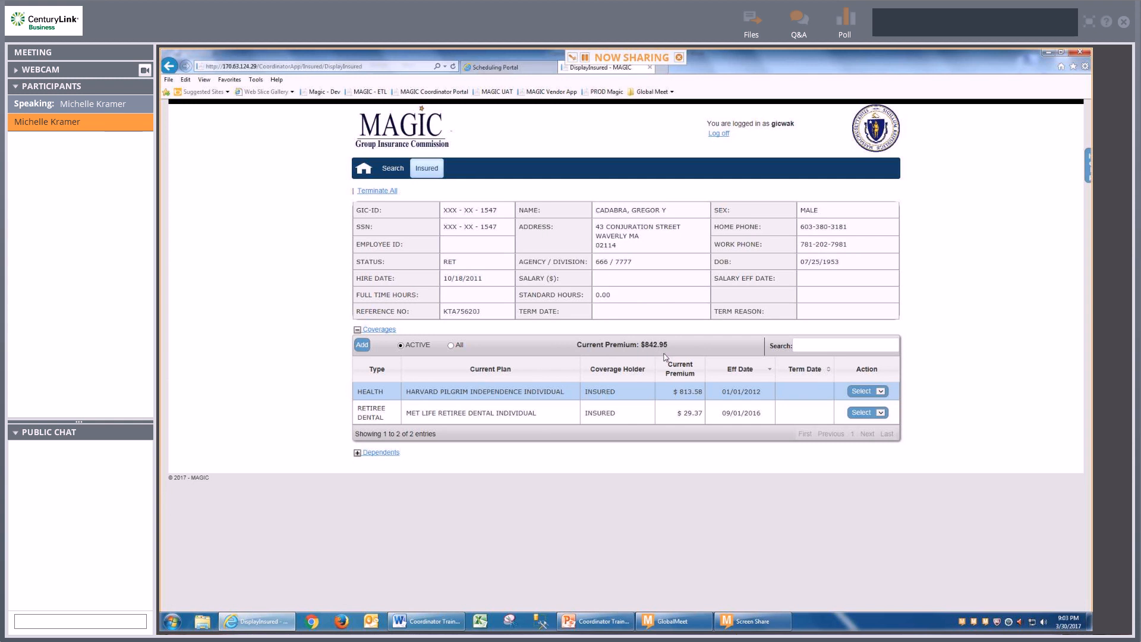
# View the HEALTH coverage history twice, closing it each time
pyautogui.click(882, 396)
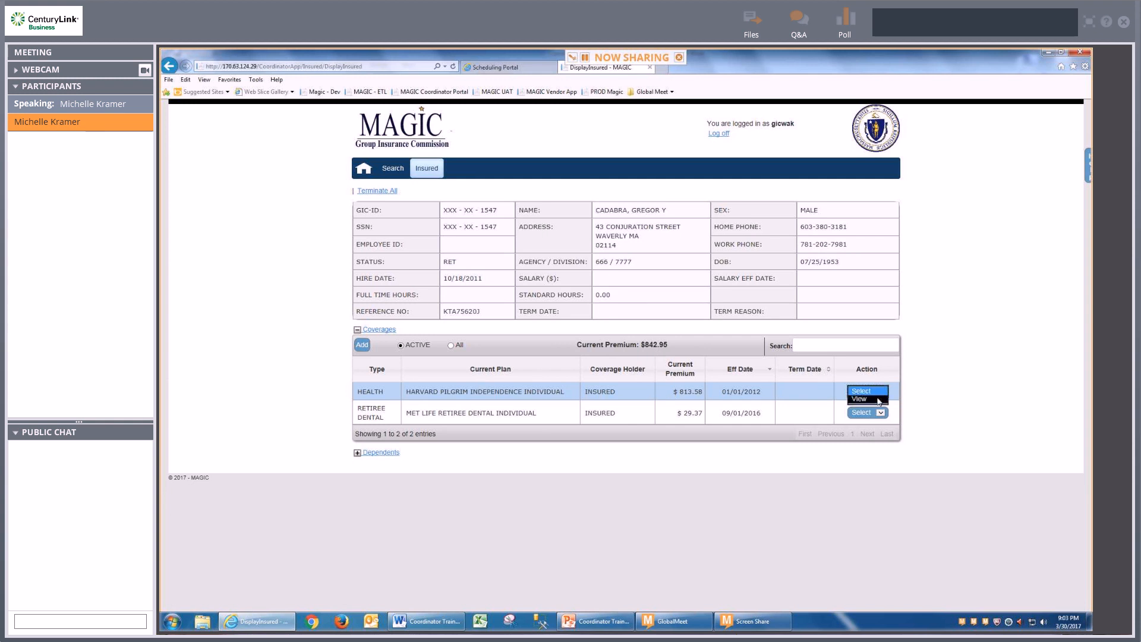
pyautogui.click(878, 402)
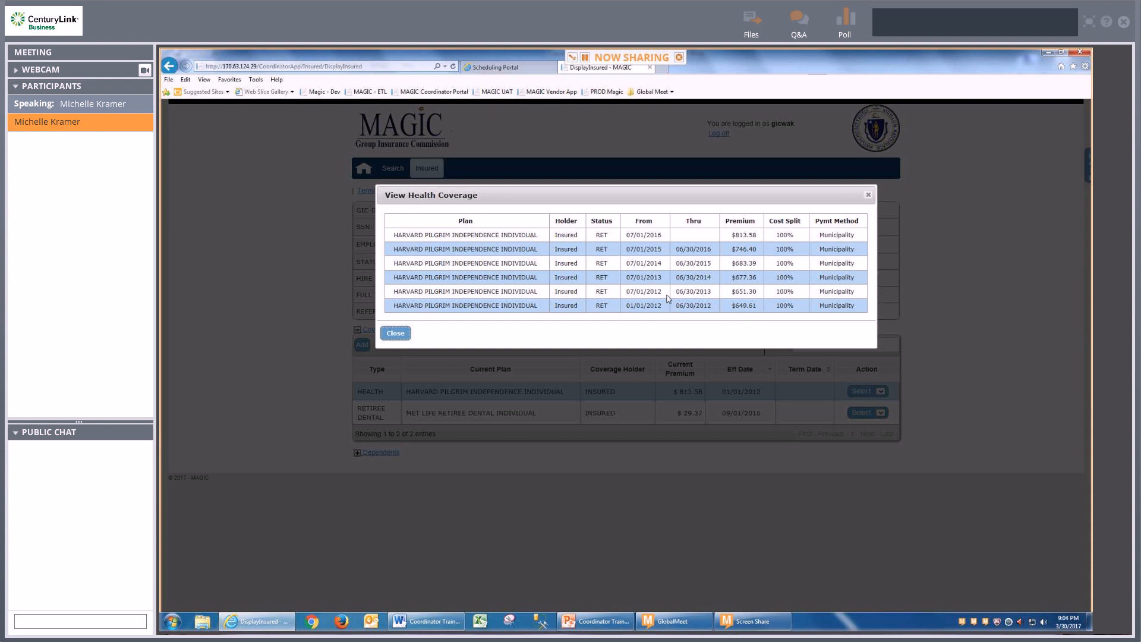
pyautogui.click(395, 333)
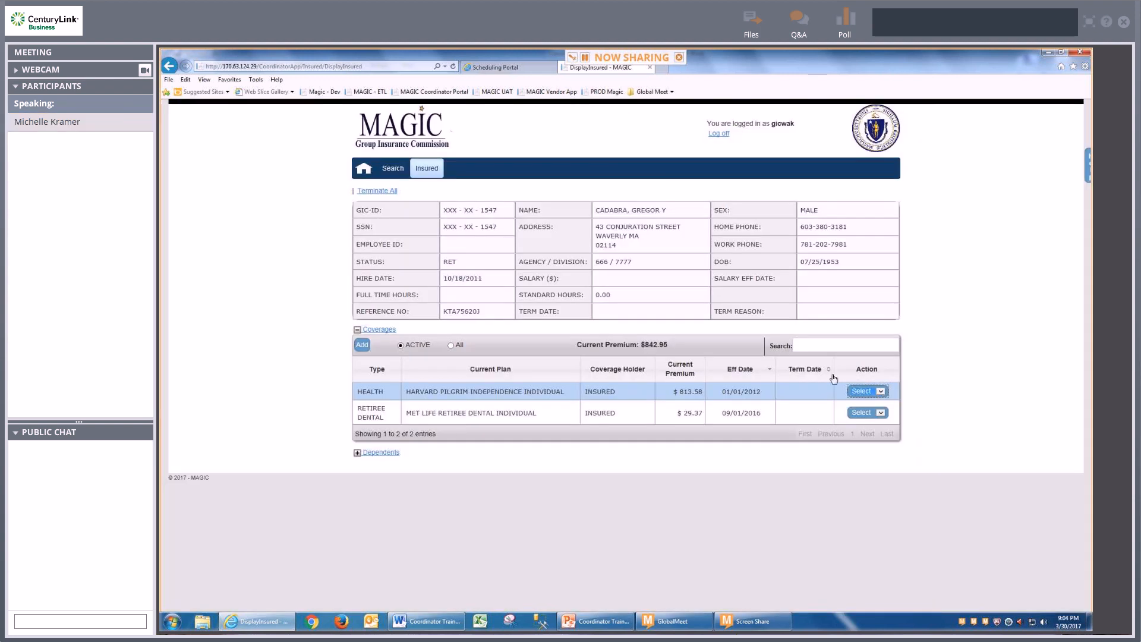
pyautogui.click(879, 392)
pyautogui.click(879, 399)
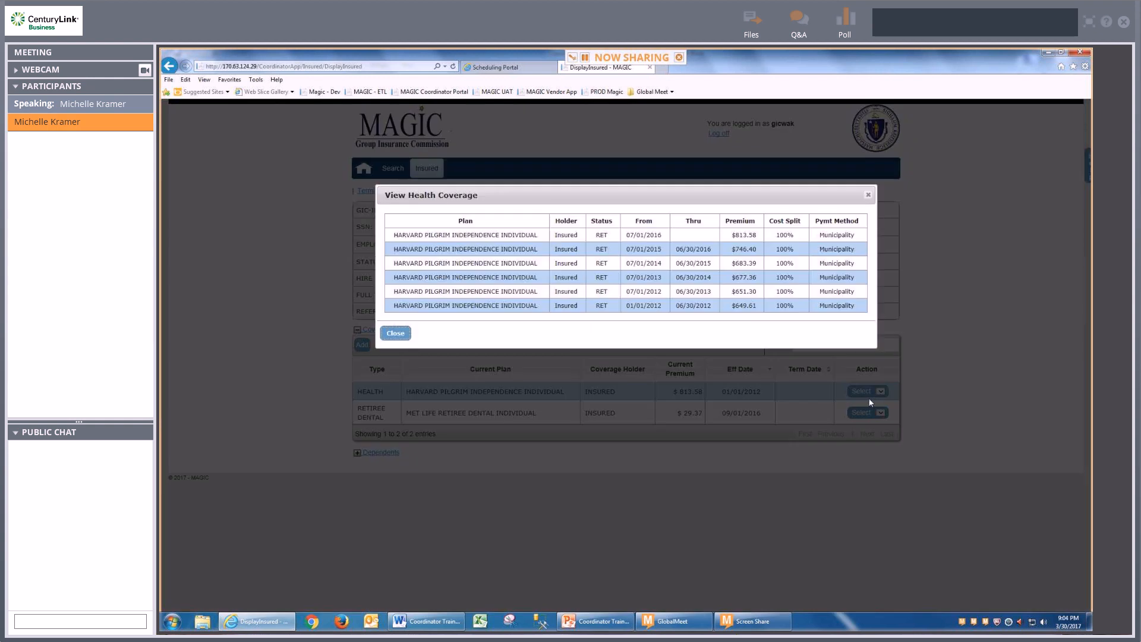
pyautogui.click(395, 333)
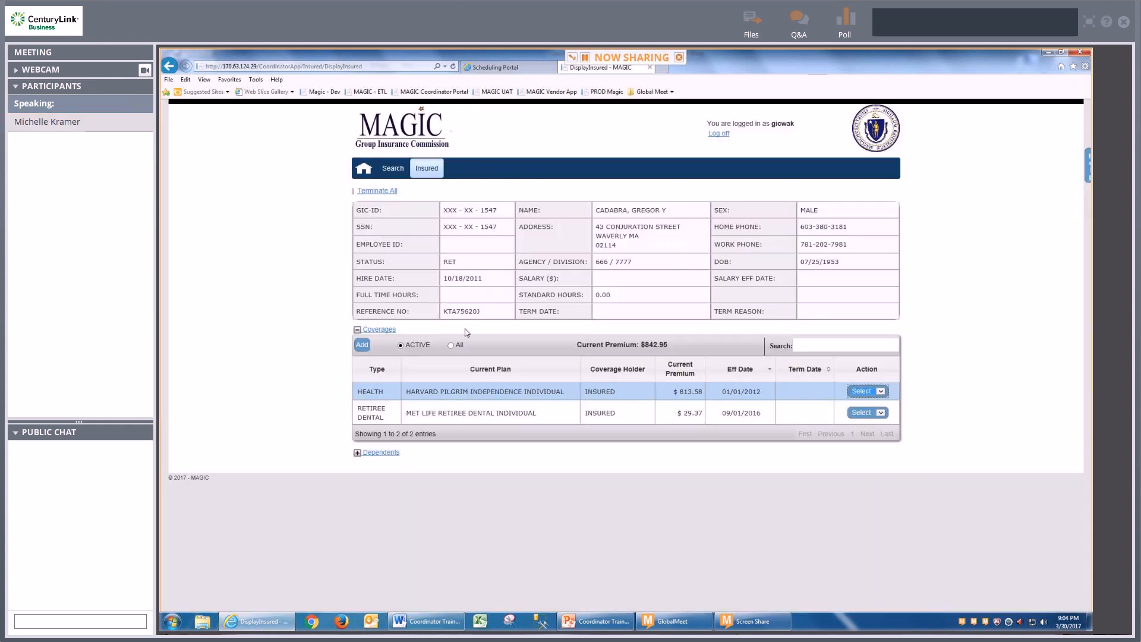
# View the RETIREE DENTAL coverage details, then close them
pyautogui.click(871, 413)
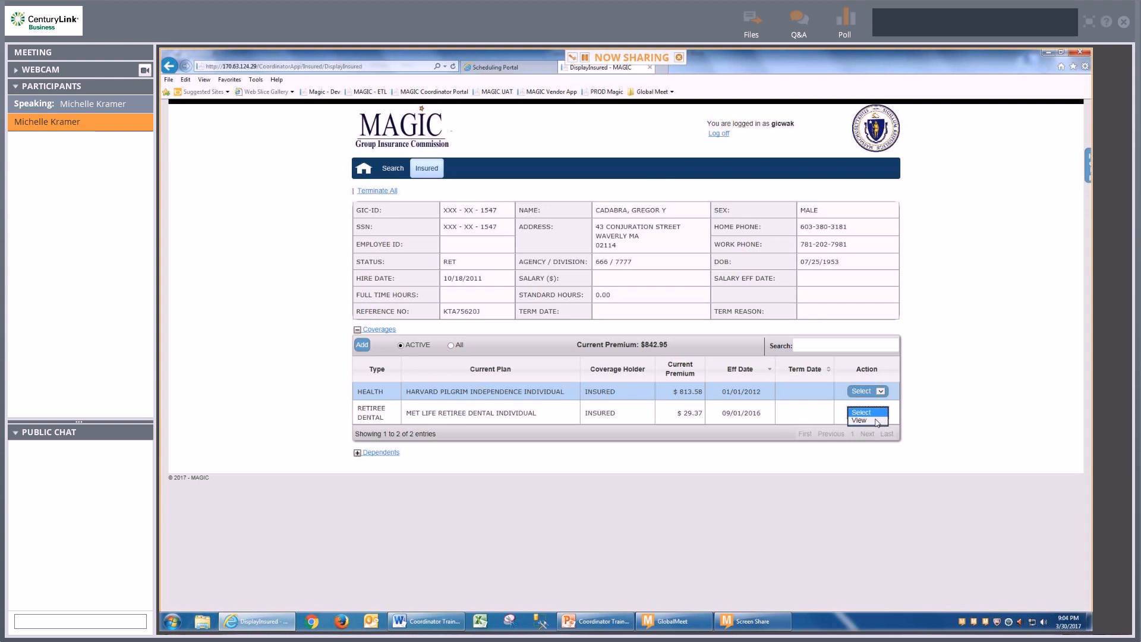
pyautogui.click(876, 421)
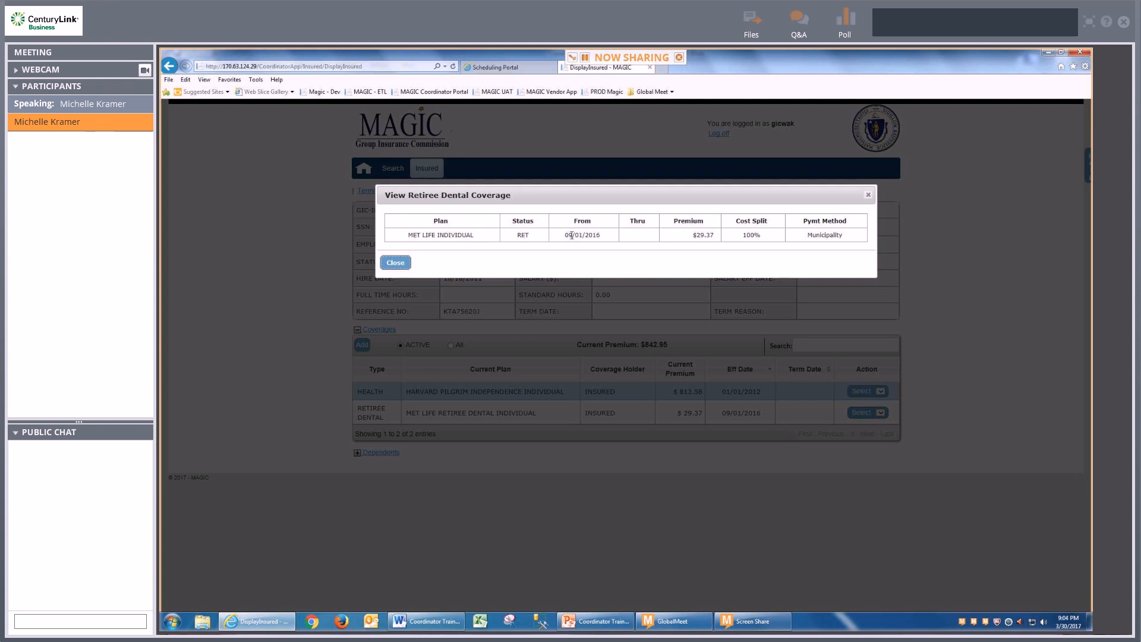
pyautogui.click(393, 265)
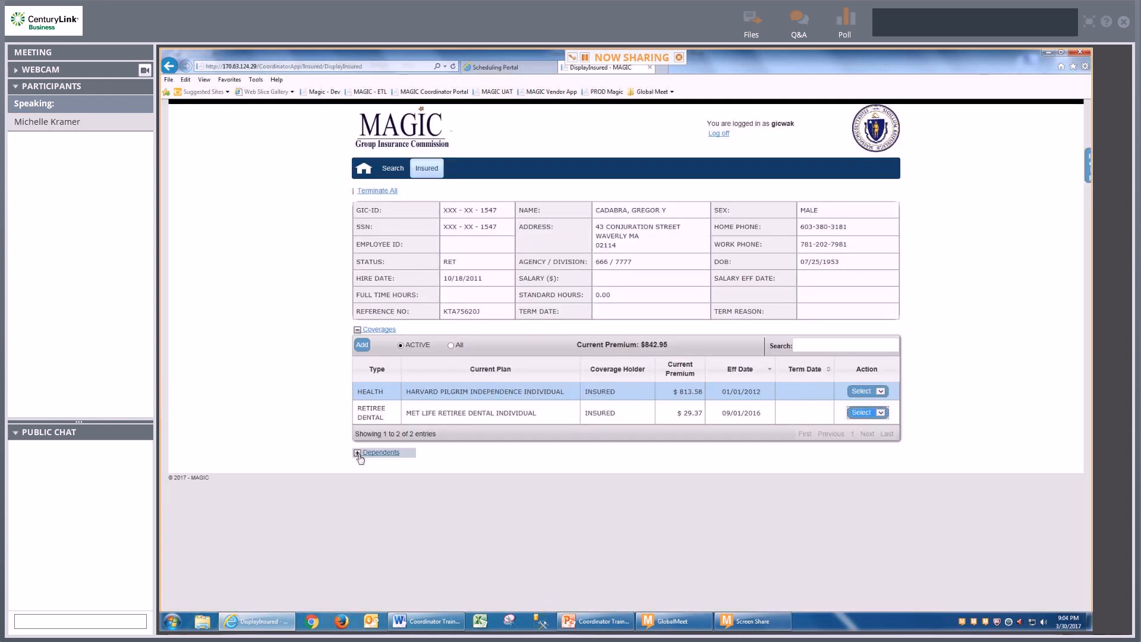
# Expand and collapse Dependents to confirm none, then highlight the Harvard Pilgrim and MET LIFE plan names
pyautogui.click(359, 454)
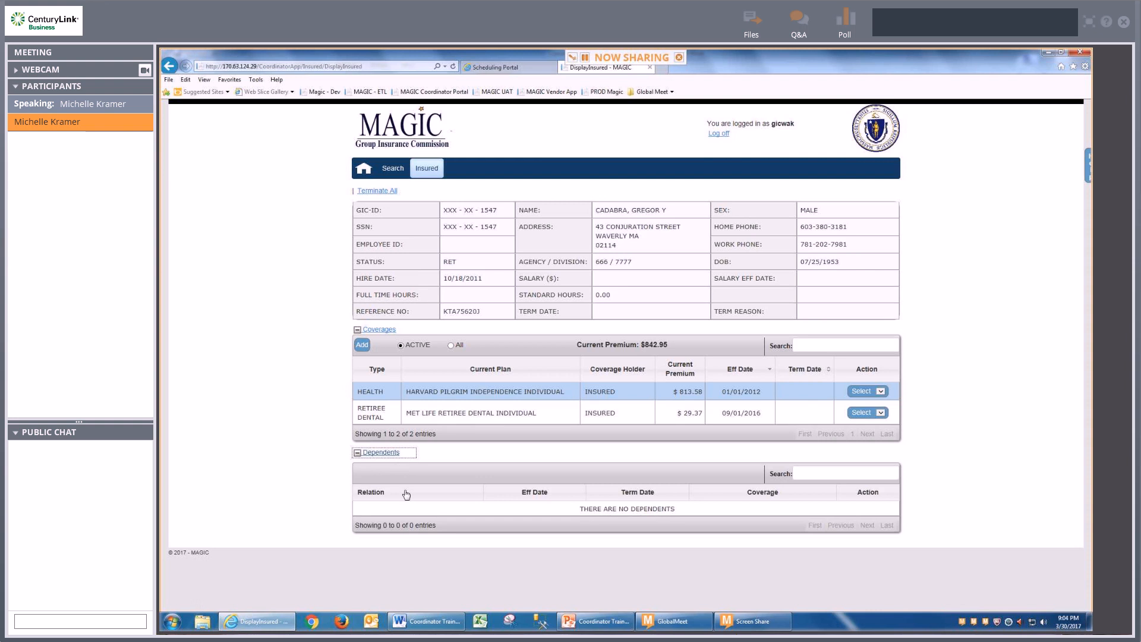
pyautogui.click(359, 454)
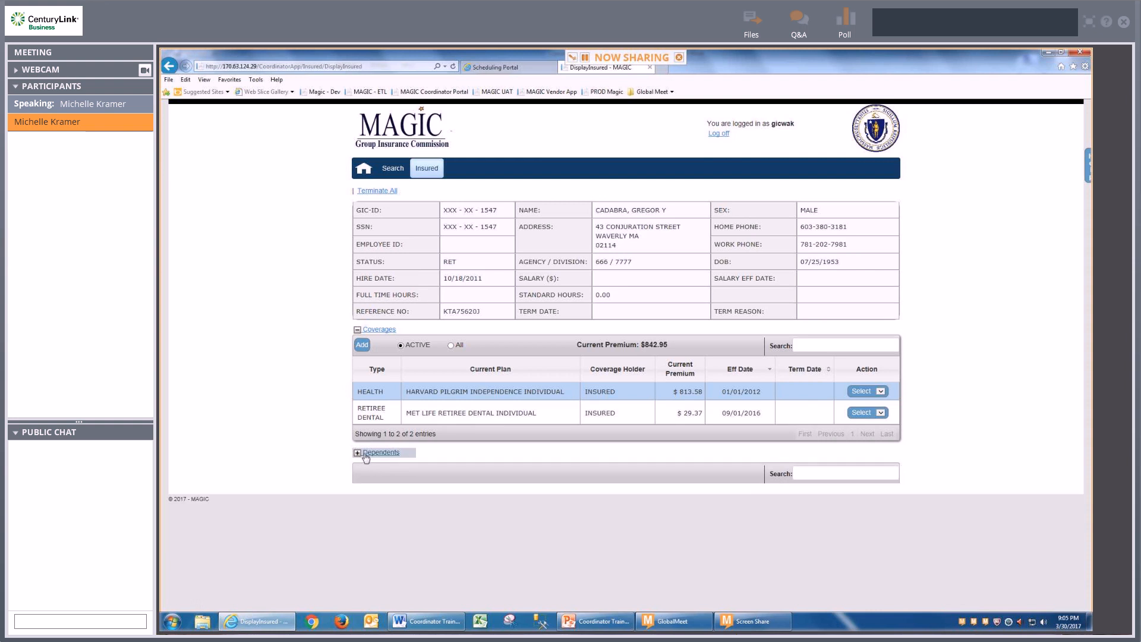
pyautogui.moveTo(524, 391); pyautogui.dragTo(563, 392)
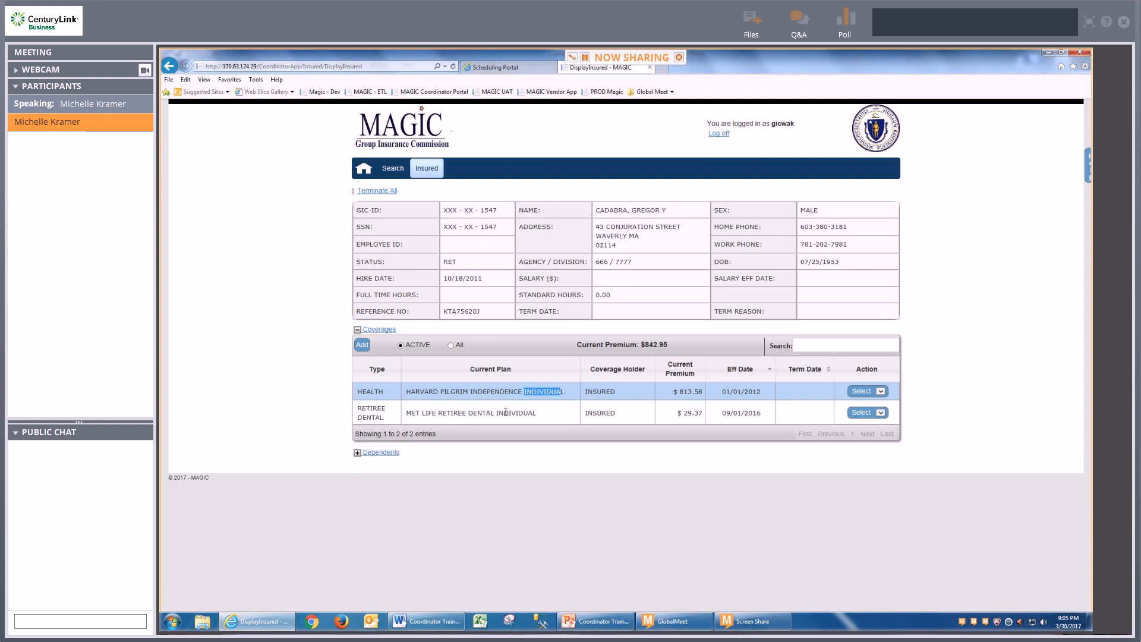
pyautogui.moveTo(497, 412); pyautogui.dragTo(530, 413)
# Return to the insured Search page and step through the empty GIC ID and name fields
pyautogui.click(392, 168)
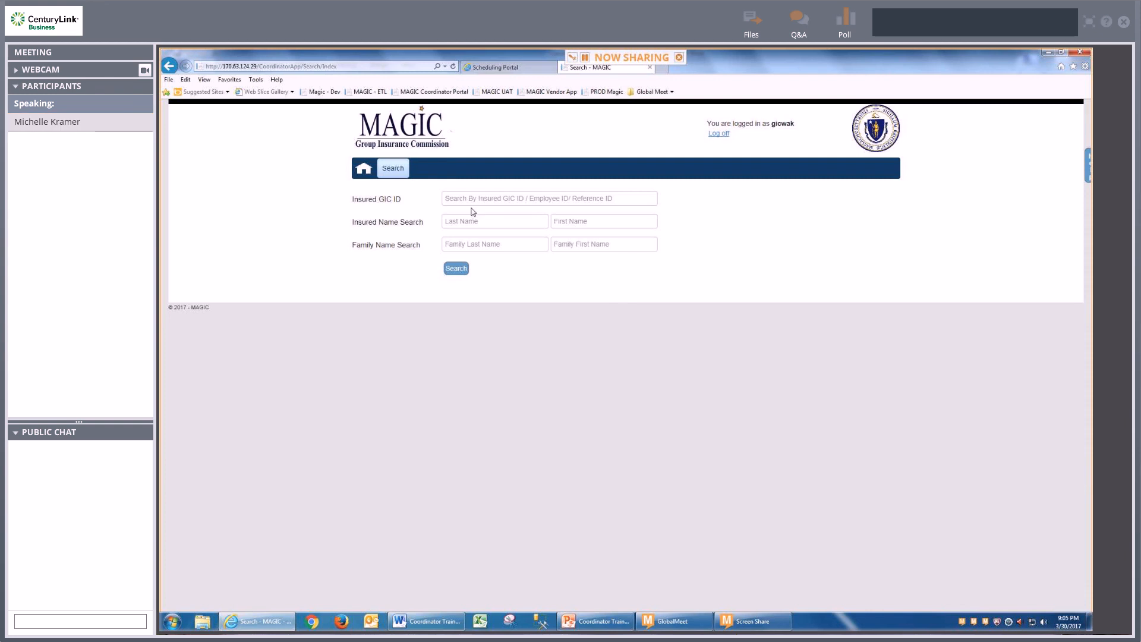
pyautogui.click(460, 198)
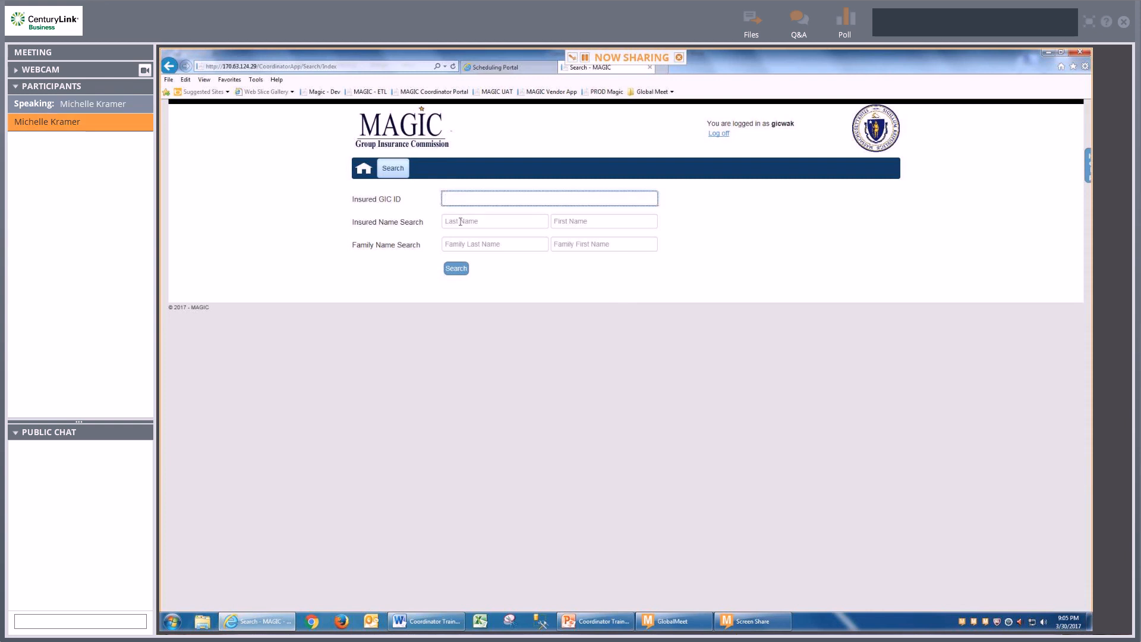
pyautogui.click(462, 220)
pyautogui.click(462, 200)
pyautogui.click(463, 220)
pyautogui.click(558, 222)
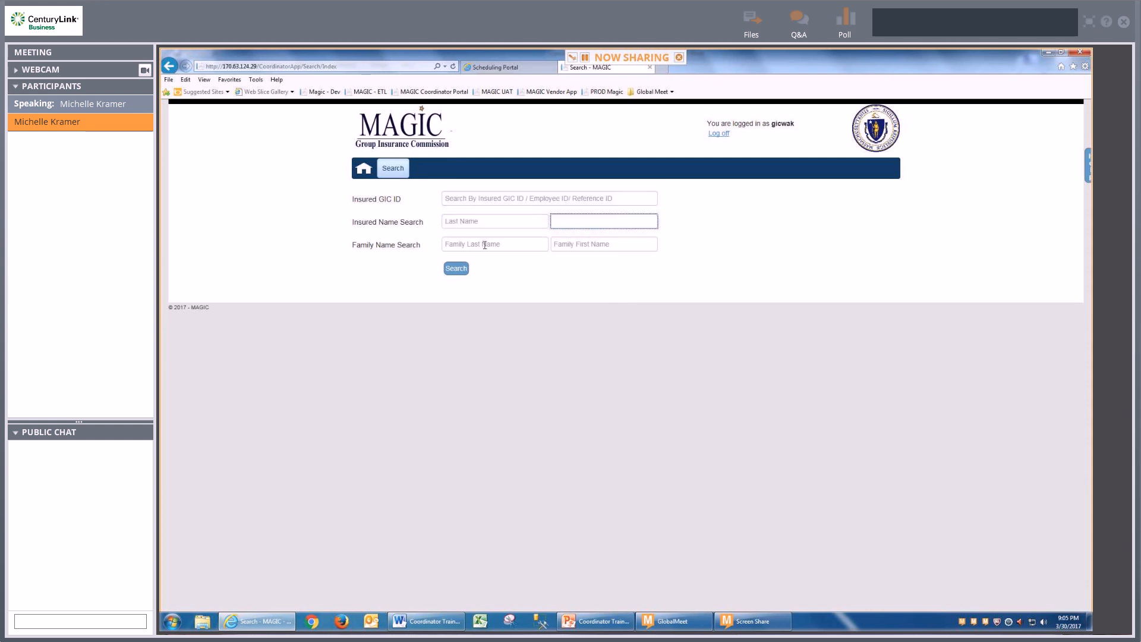
pyautogui.click(485, 245)
pyautogui.press('Tab')
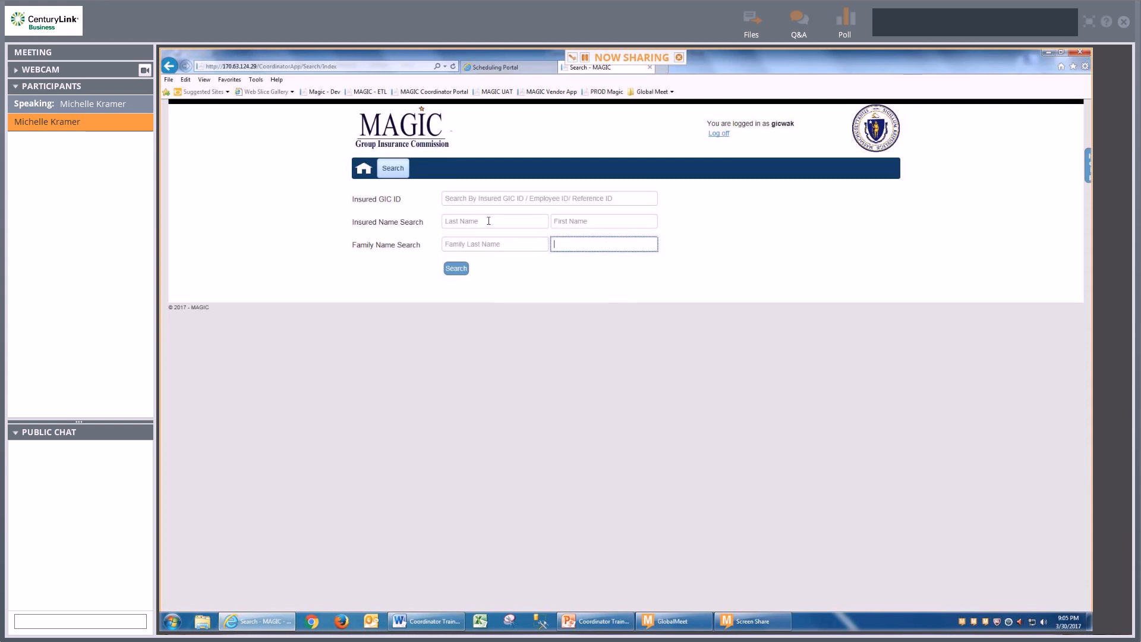
pyautogui.click(488, 221)
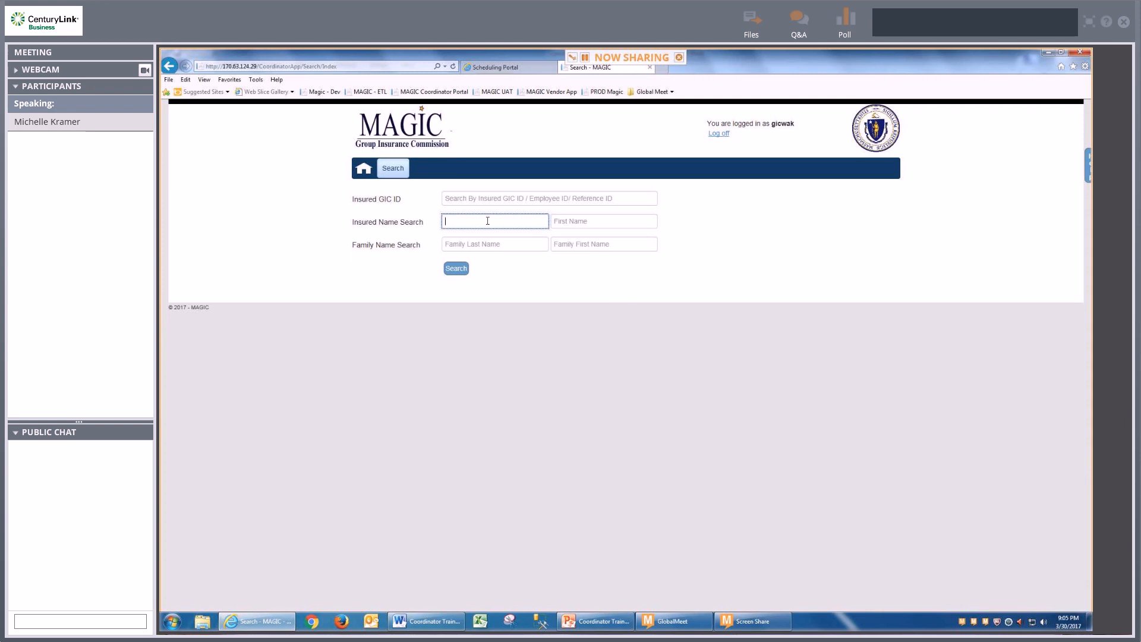
# Search the insured by last and first name, open the TUFTS NAVIGATOR FAMILY record, and expand its two dependents
pyautogui.write('cadabra')
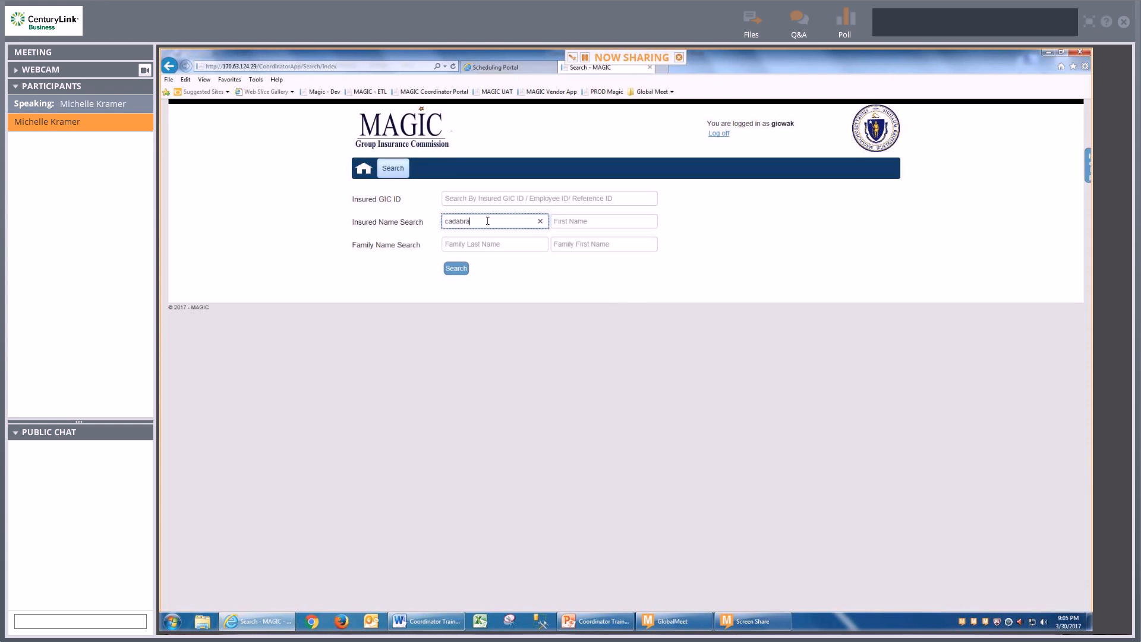
pyautogui.press('Tab')
pyautogui.write('abraham')
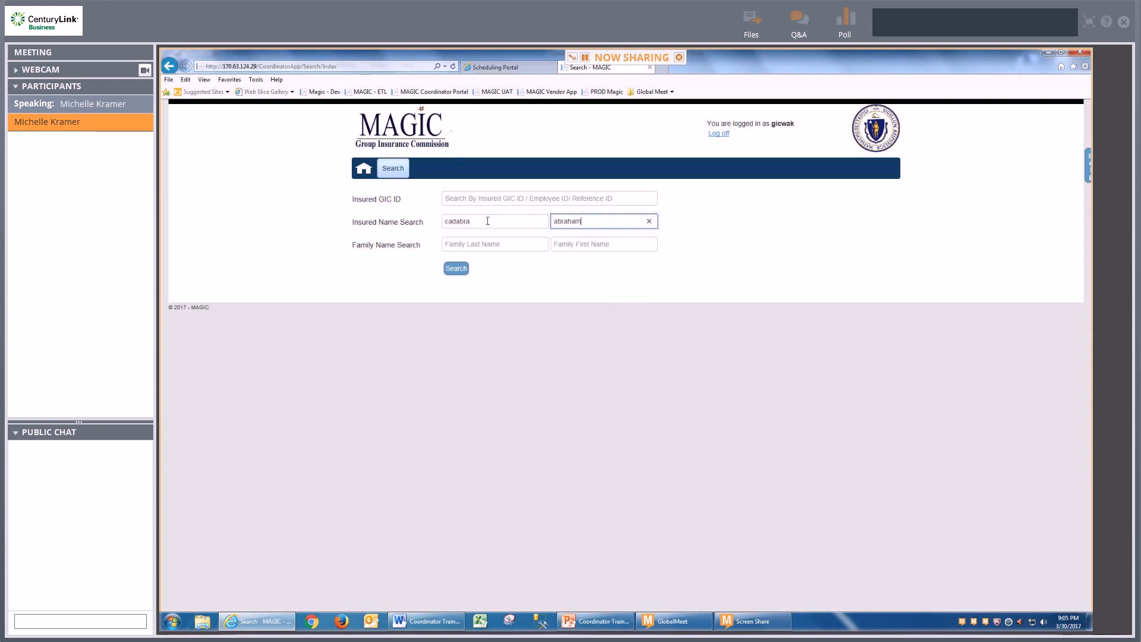
pyautogui.press('Return')
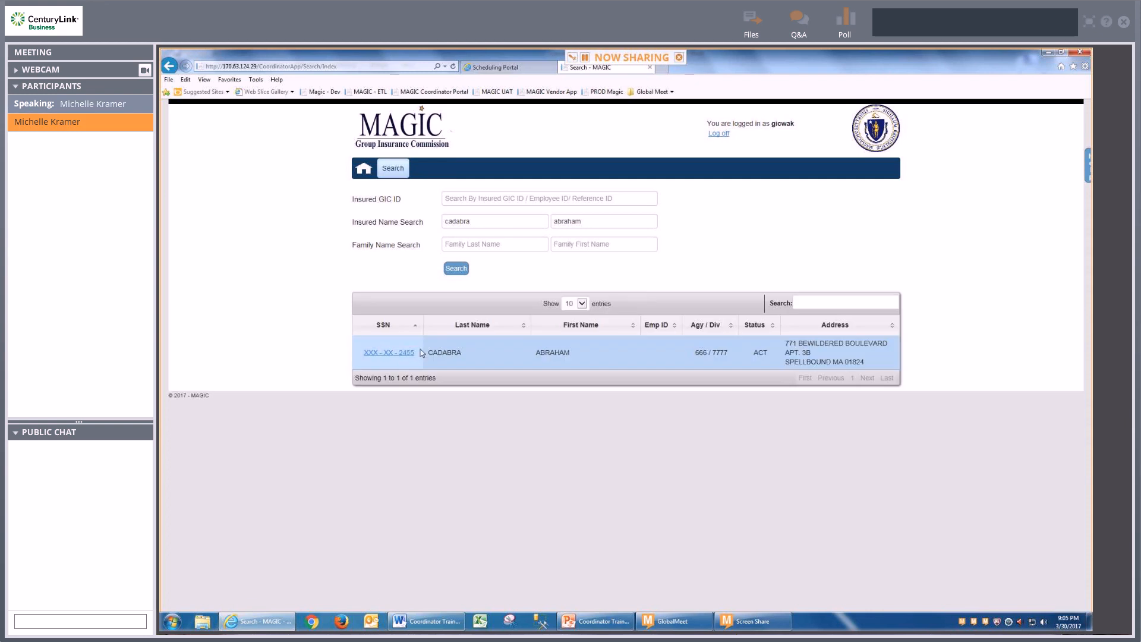
pyautogui.click(399, 357)
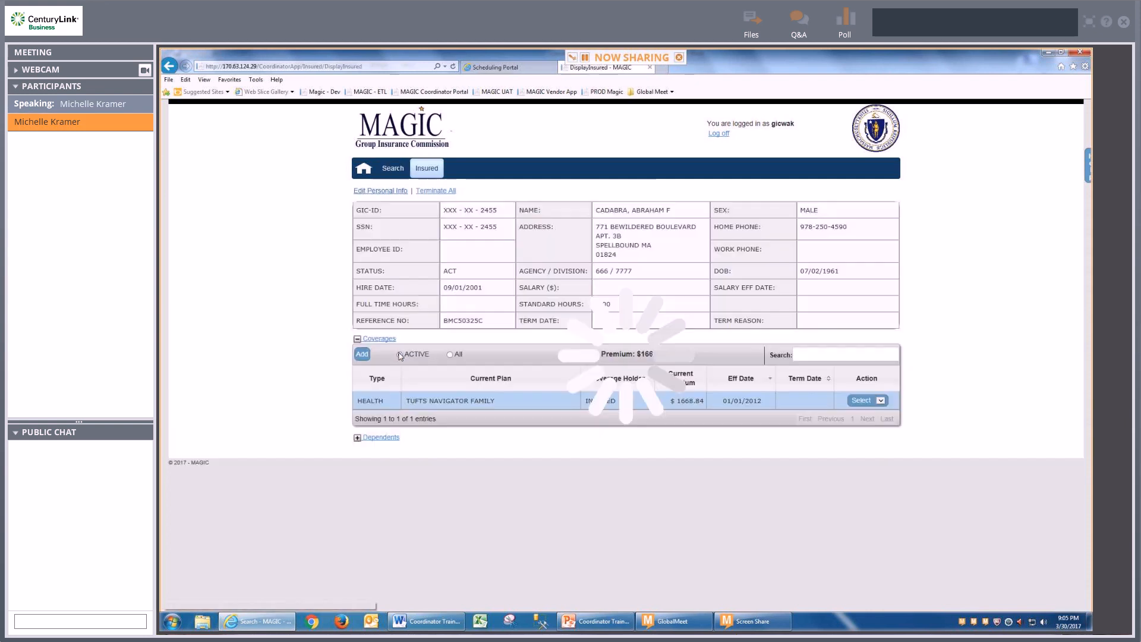
pyautogui.click(359, 438)
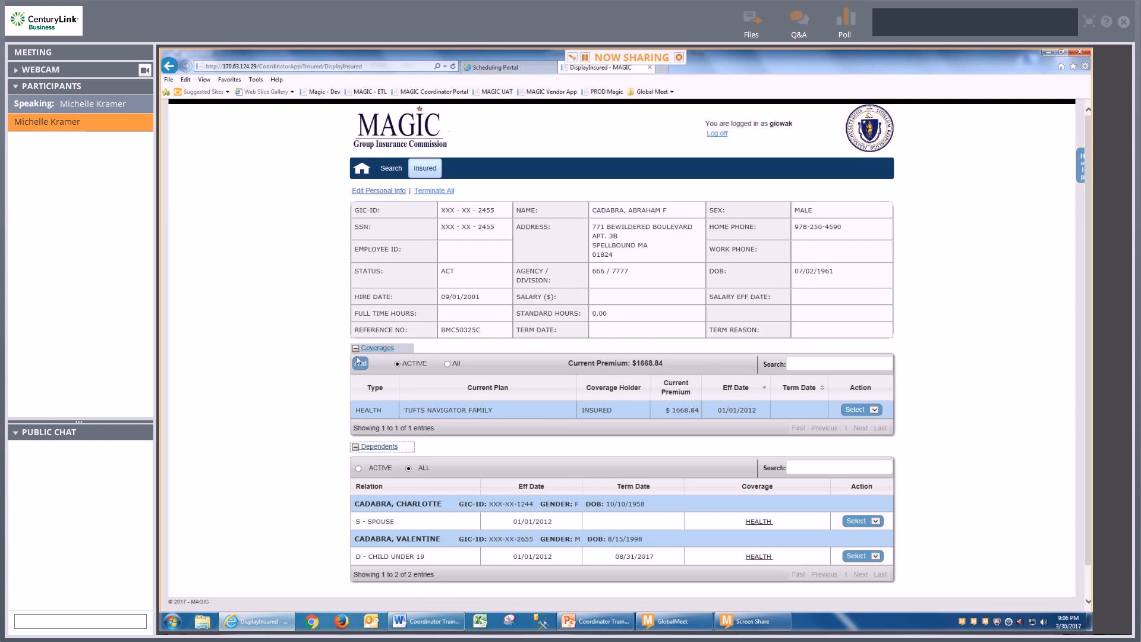
pyautogui.click(368, 449)
# Back on the Search page, enter a masked GIC ID and reveal it with the eye icon
pyautogui.click(387, 171)
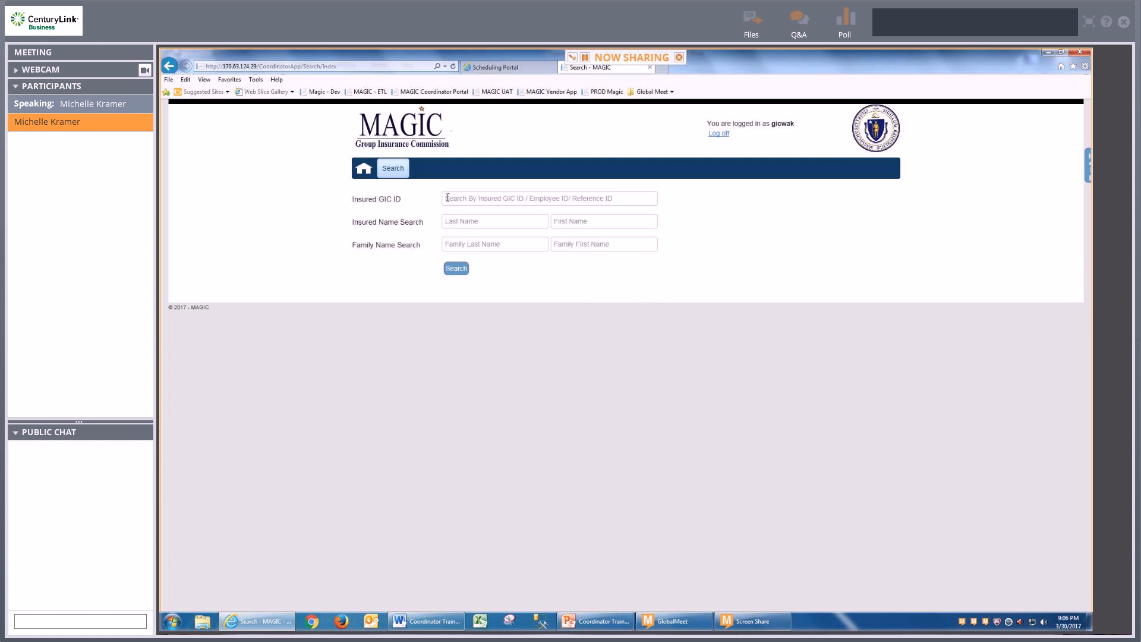
pyautogui.click(449, 198)
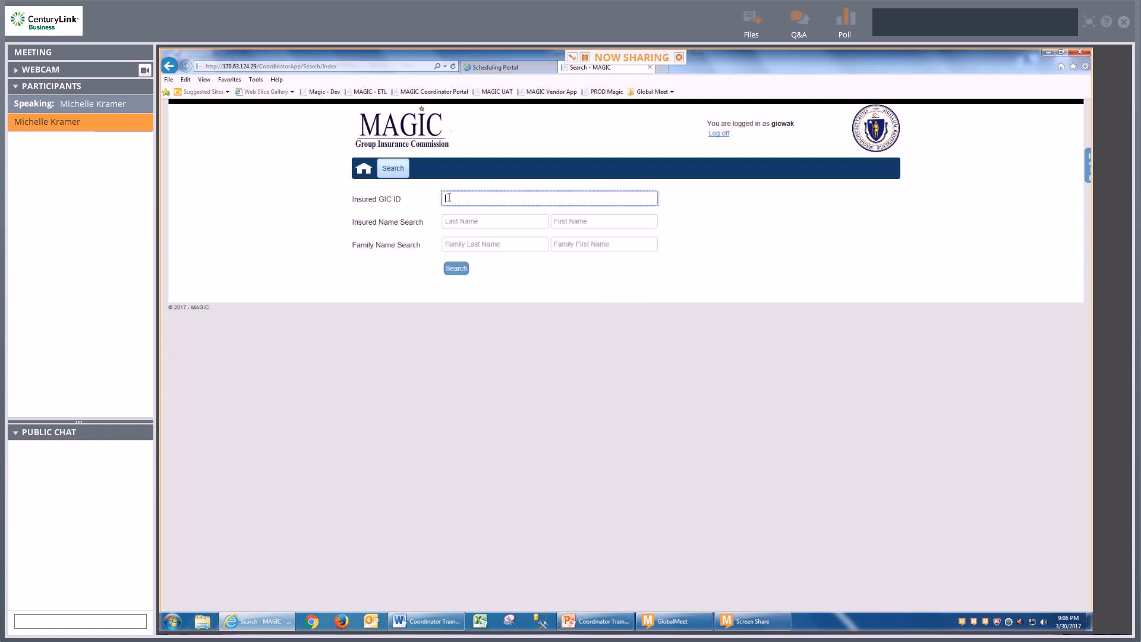
pyautogui.write('•••••••')
pyautogui.click(649, 201)
pyautogui.click(651, 200)
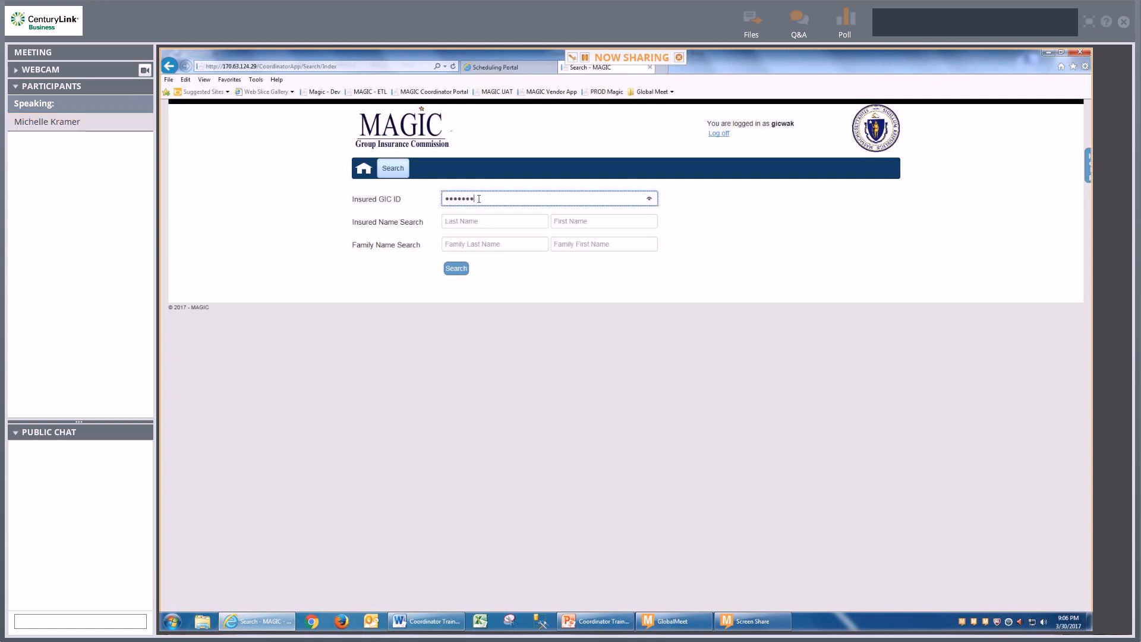
# Clear the GIC ID field and bring up the Word document listing contact details for access questions
pyautogui.moveTo(476, 198); pyautogui.dragTo(432, 200)
pyautogui.press('BackSpace')
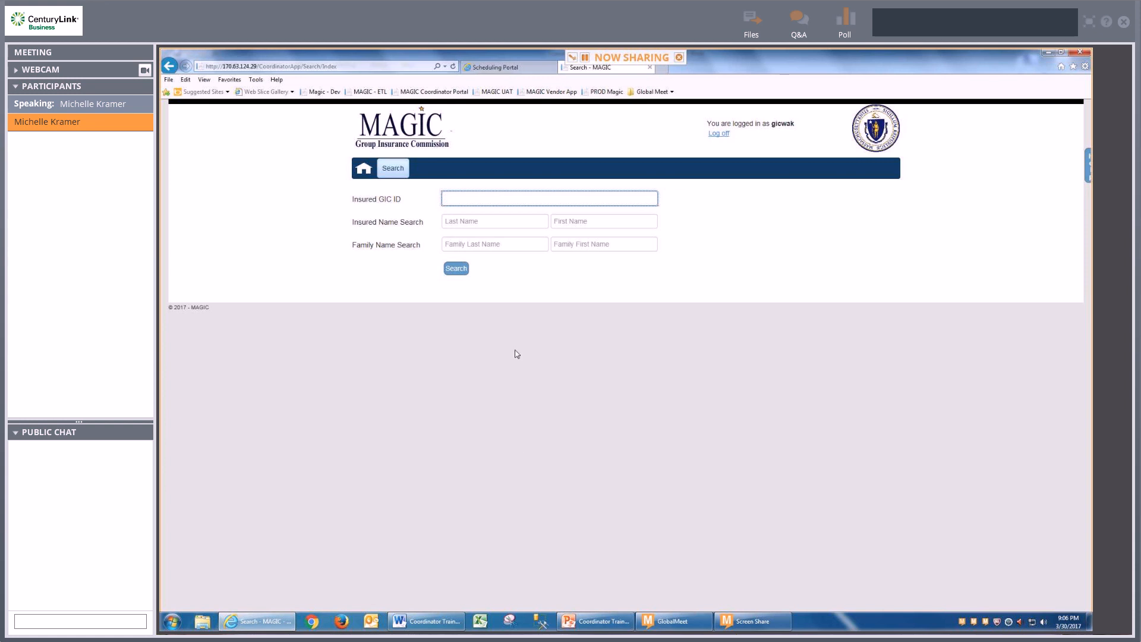
pyautogui.click(431, 623)
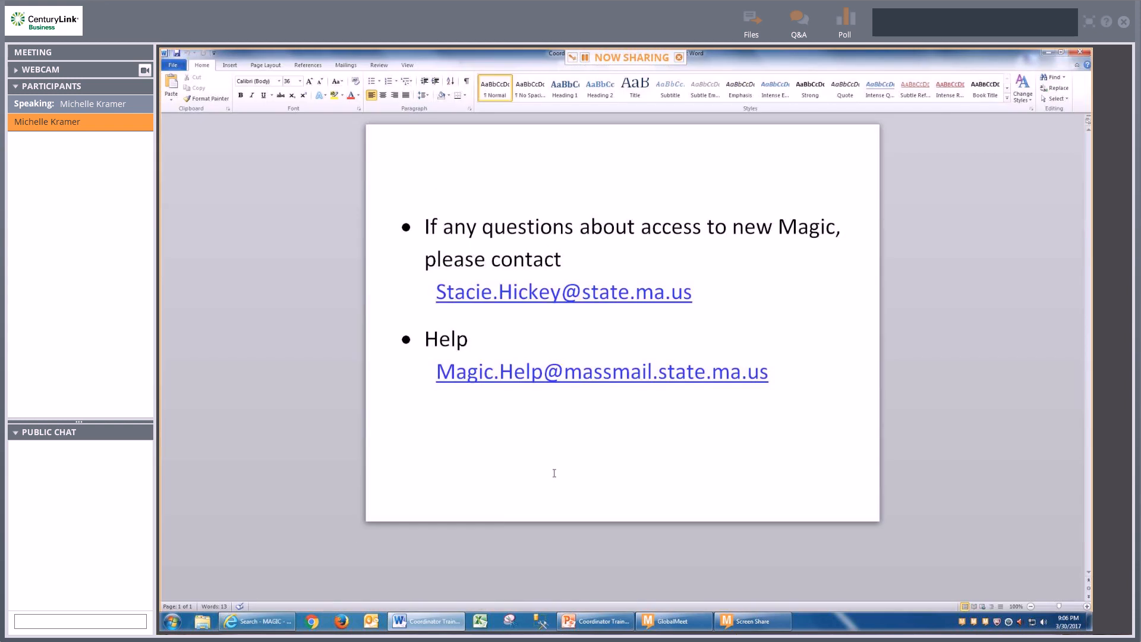